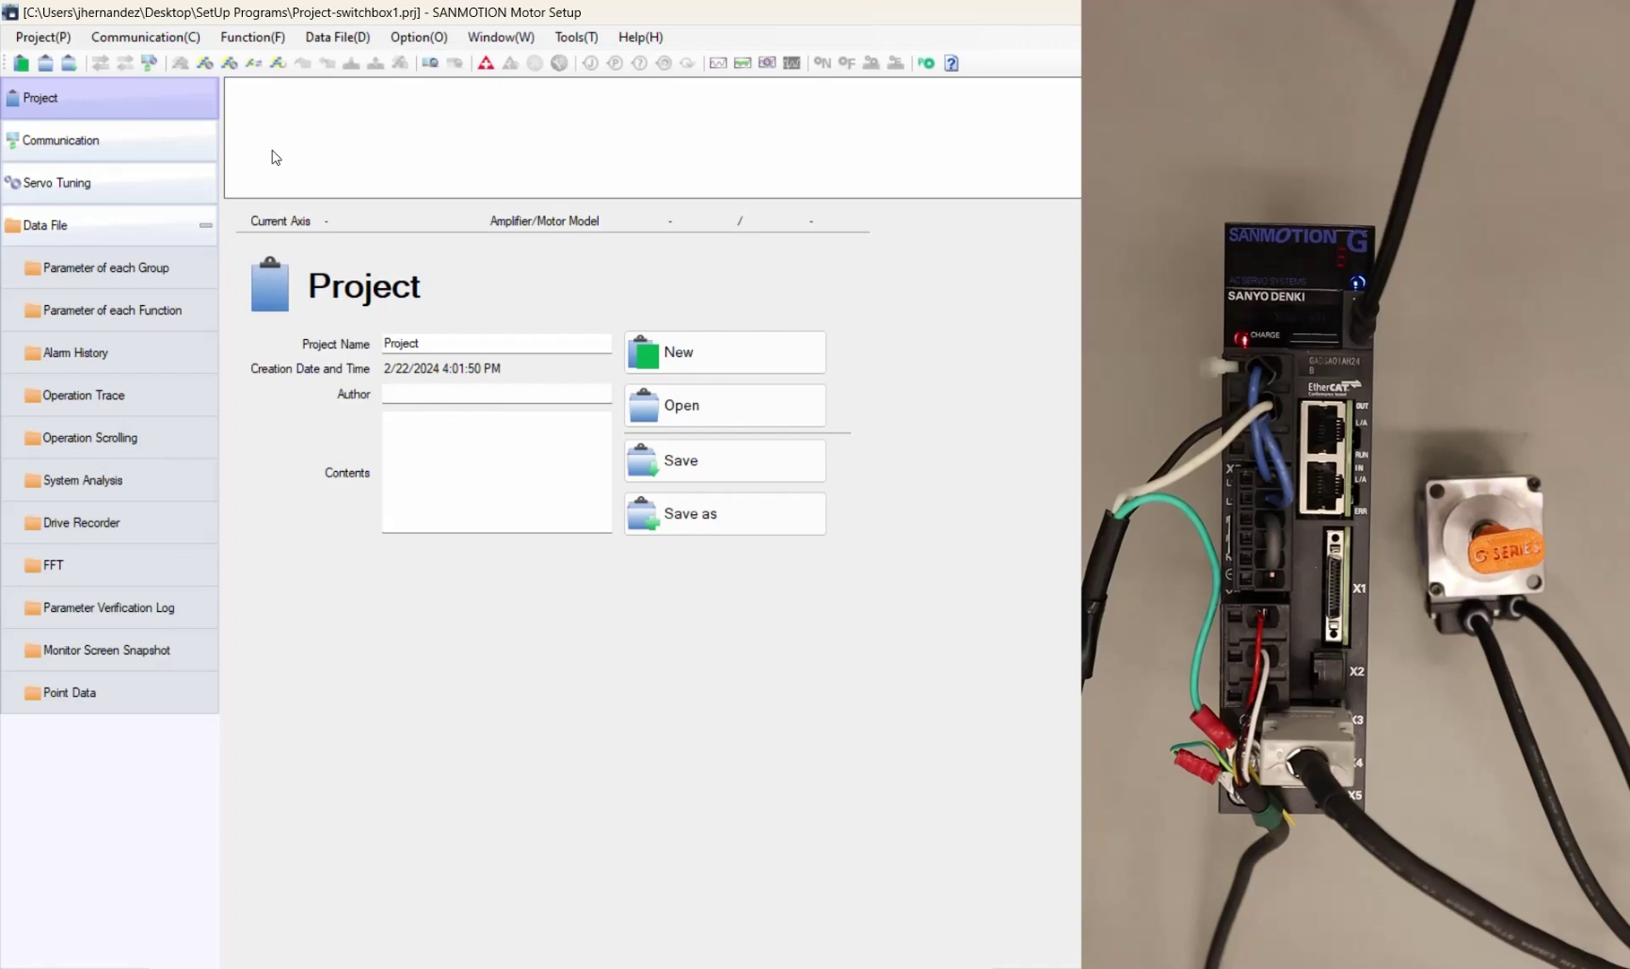
Add the USB GADSA01AH24 amplifier as Axis1 in Communication Setting and connect it
left_click(166, 38)
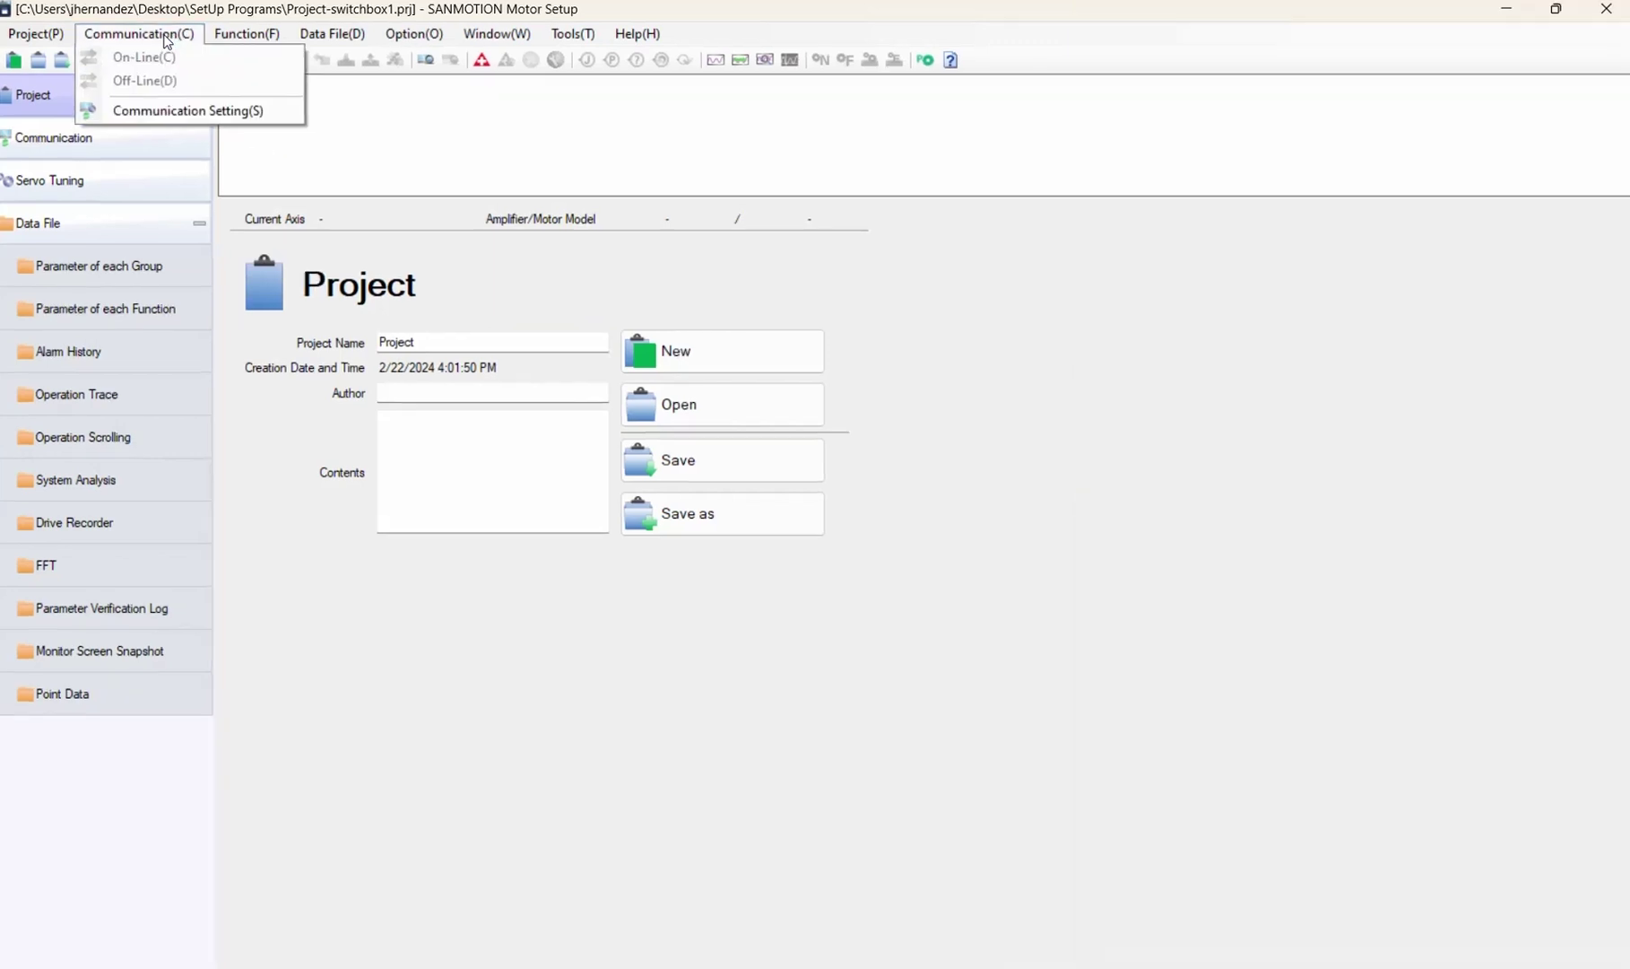
left_click(209, 111)
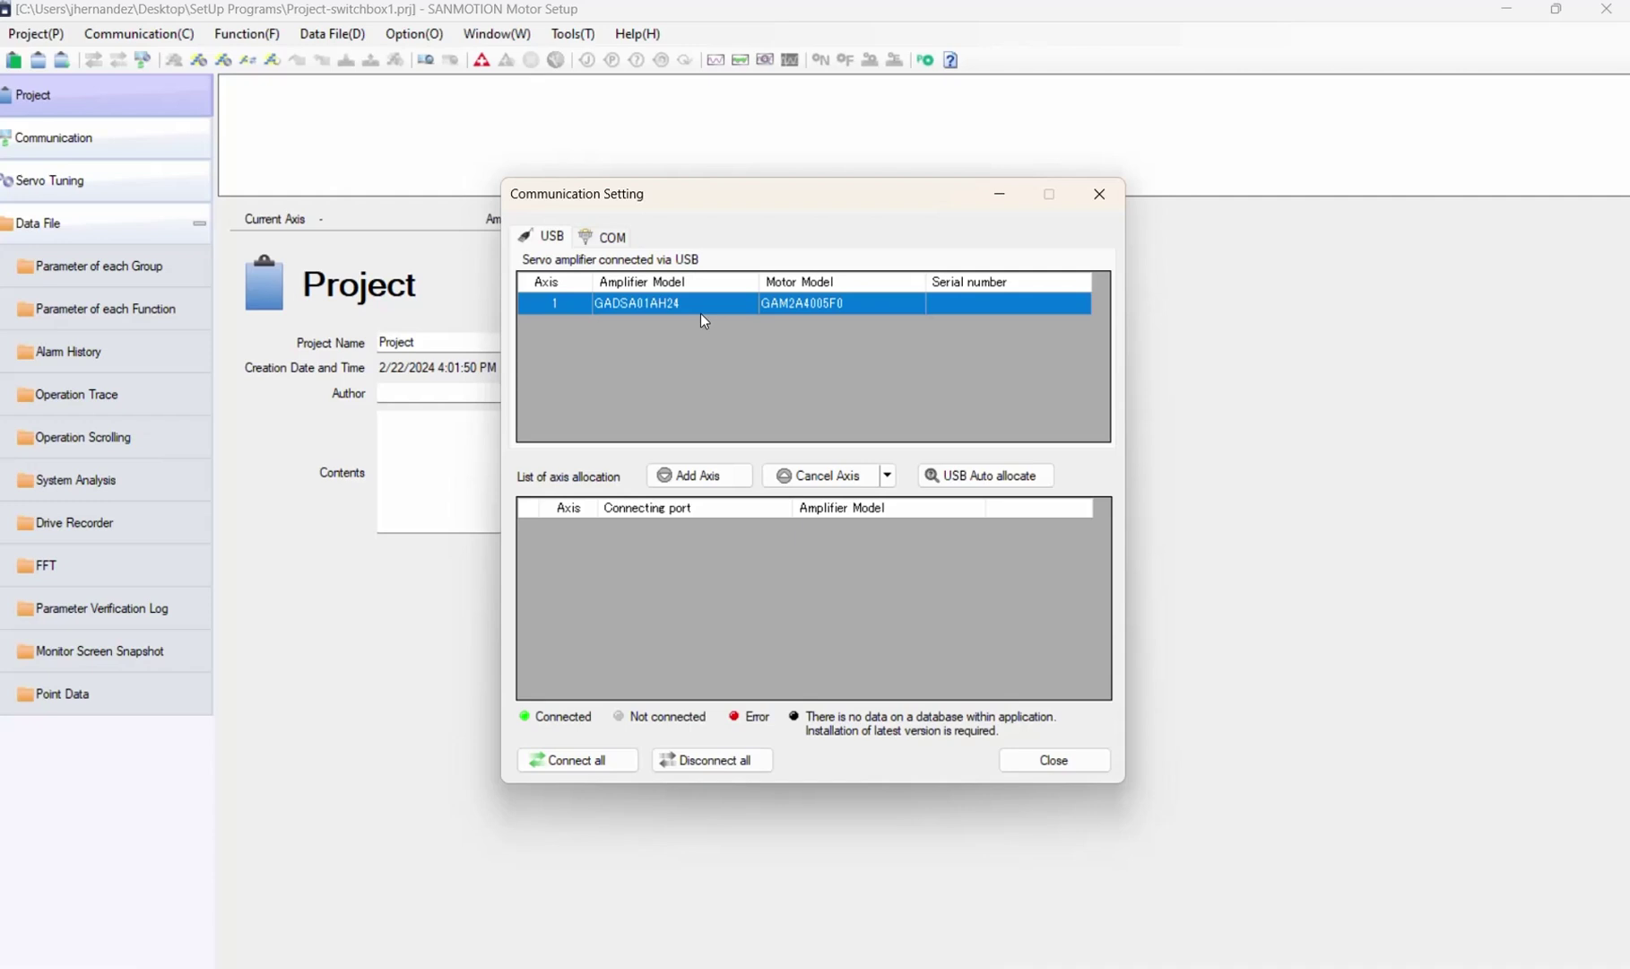
left_click(714, 480)
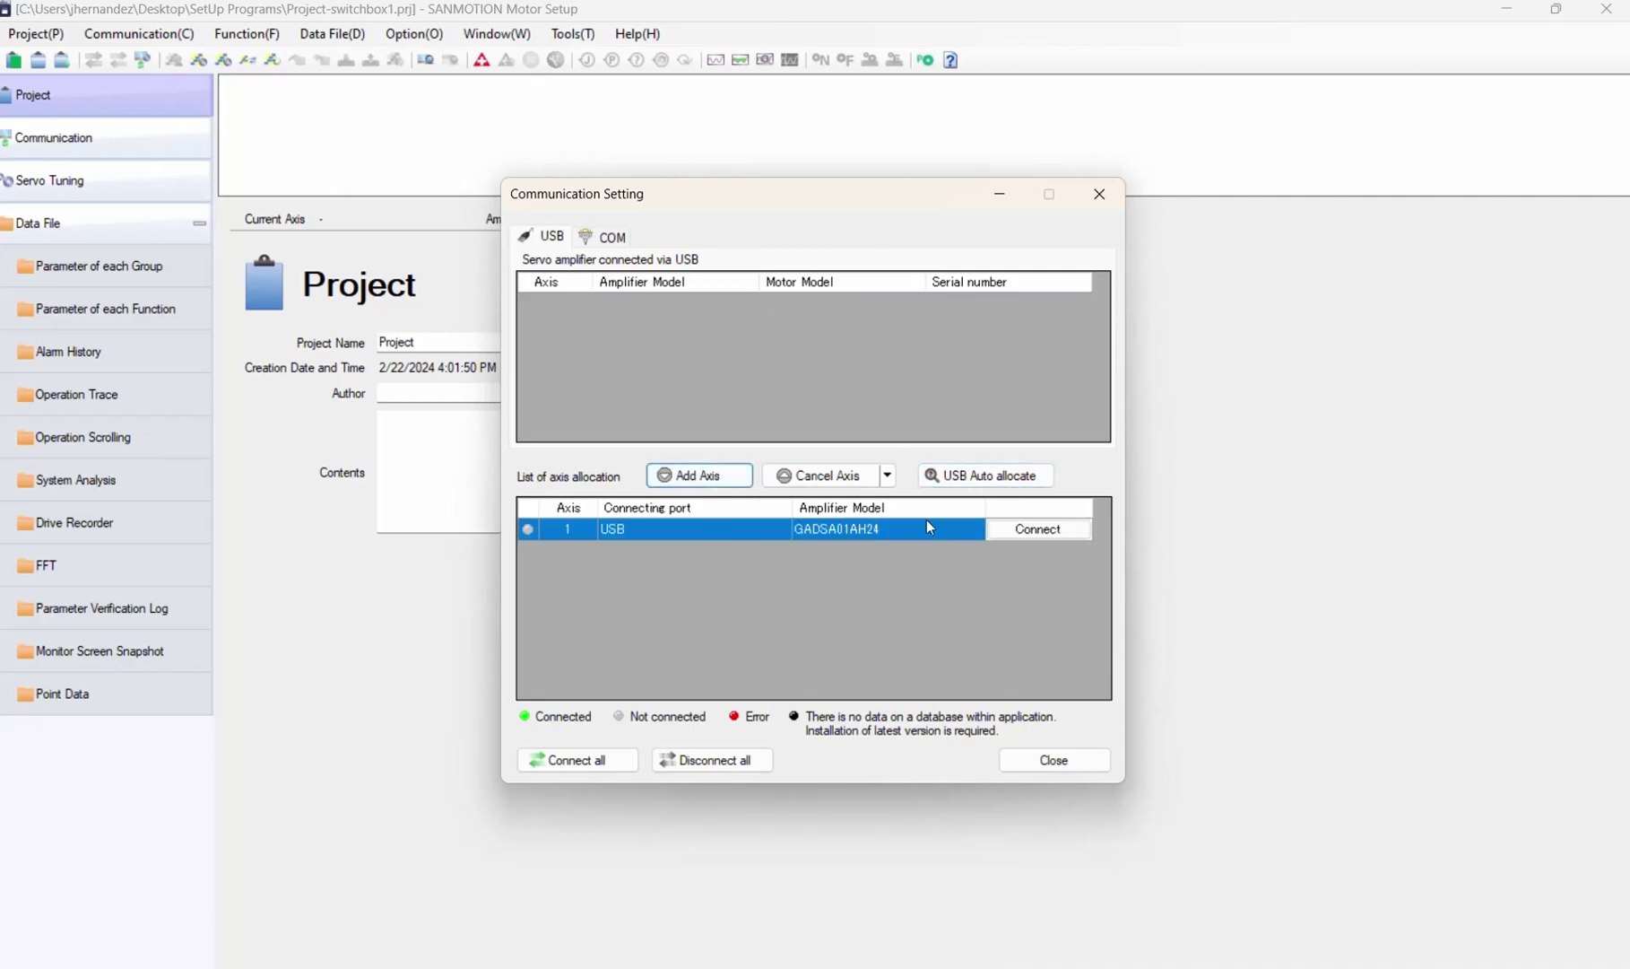
left_click(1045, 533)
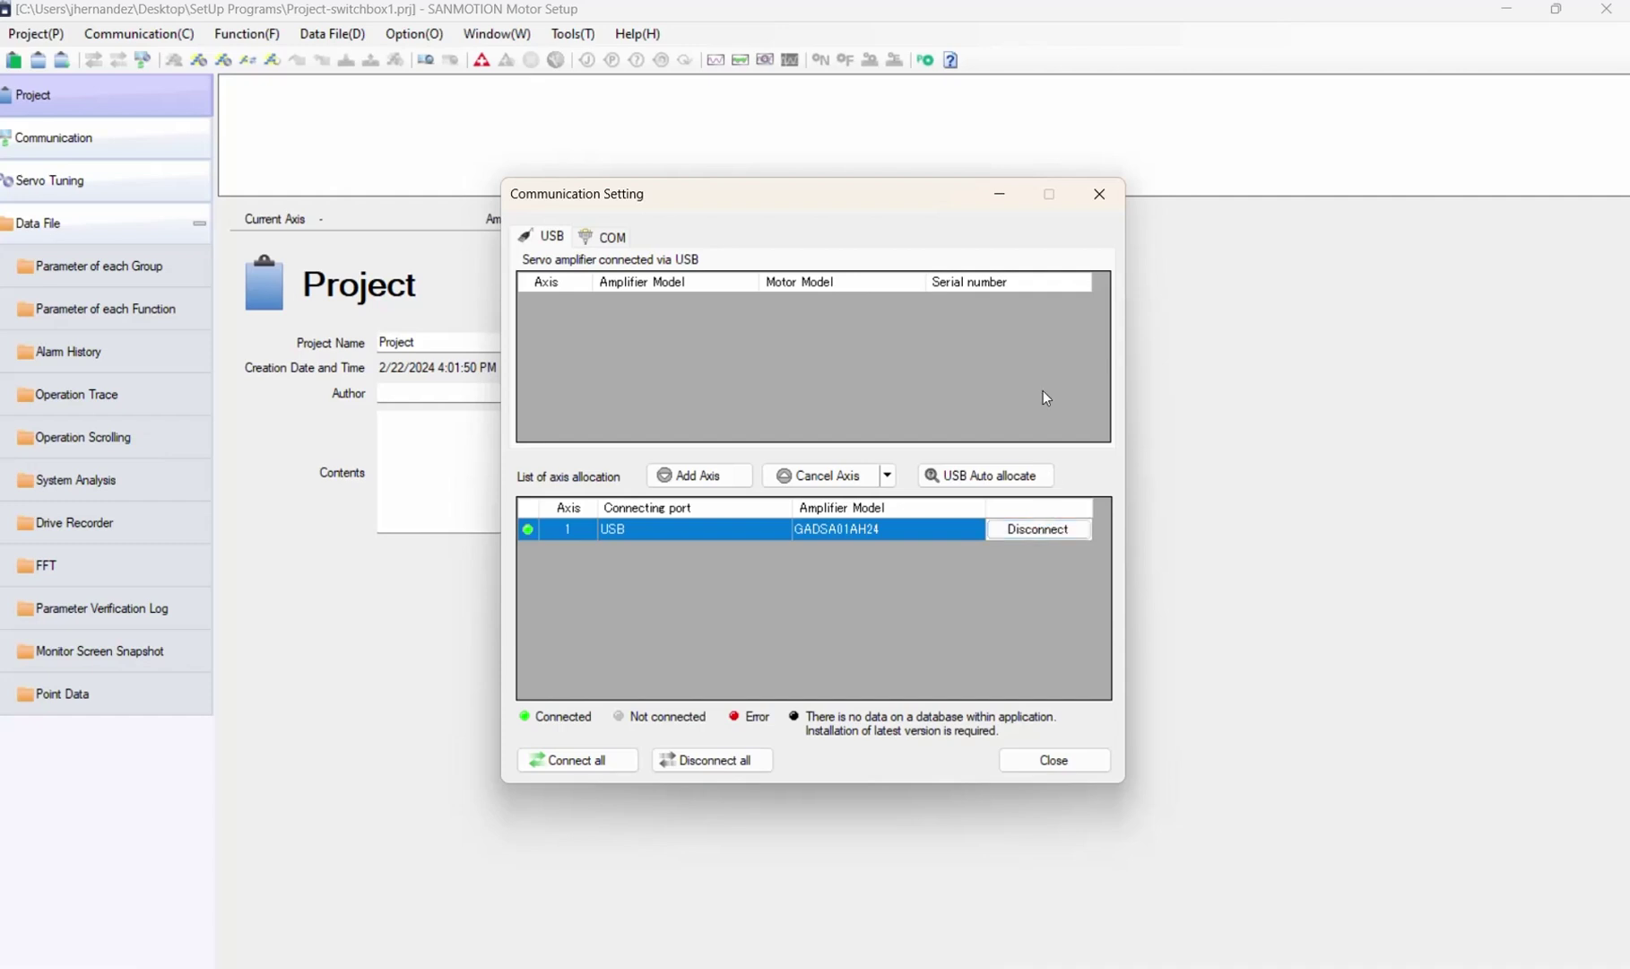
left_click(1098, 191)
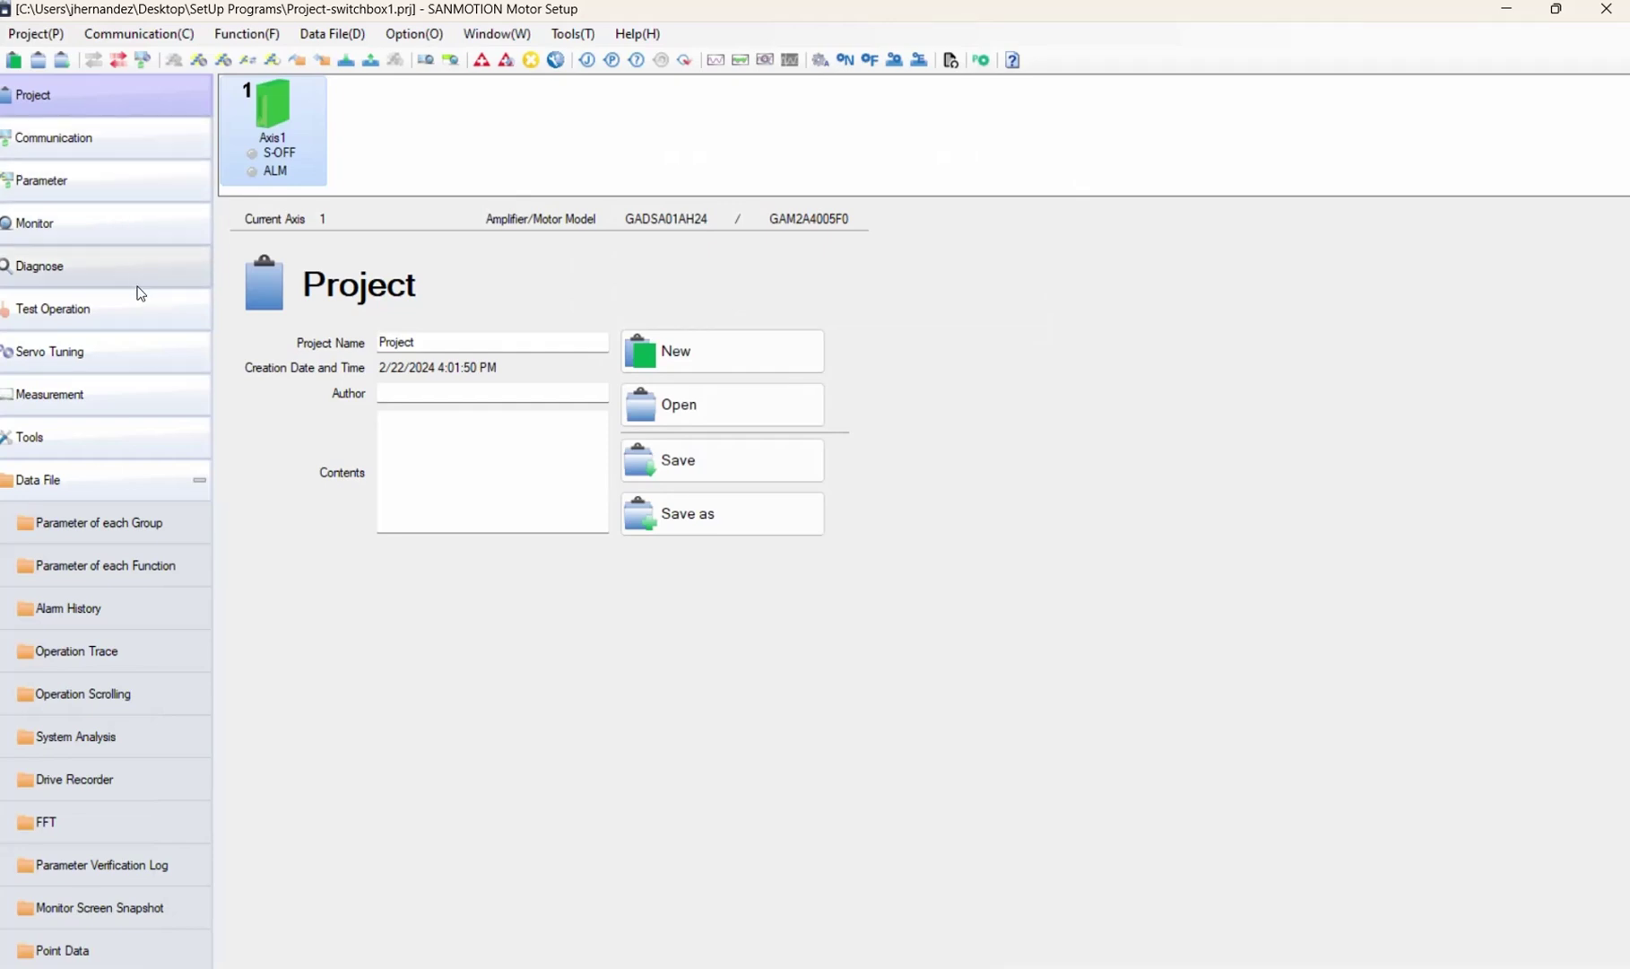
Open the Each Group parameter editor and maximize its window
left_click(135, 179)
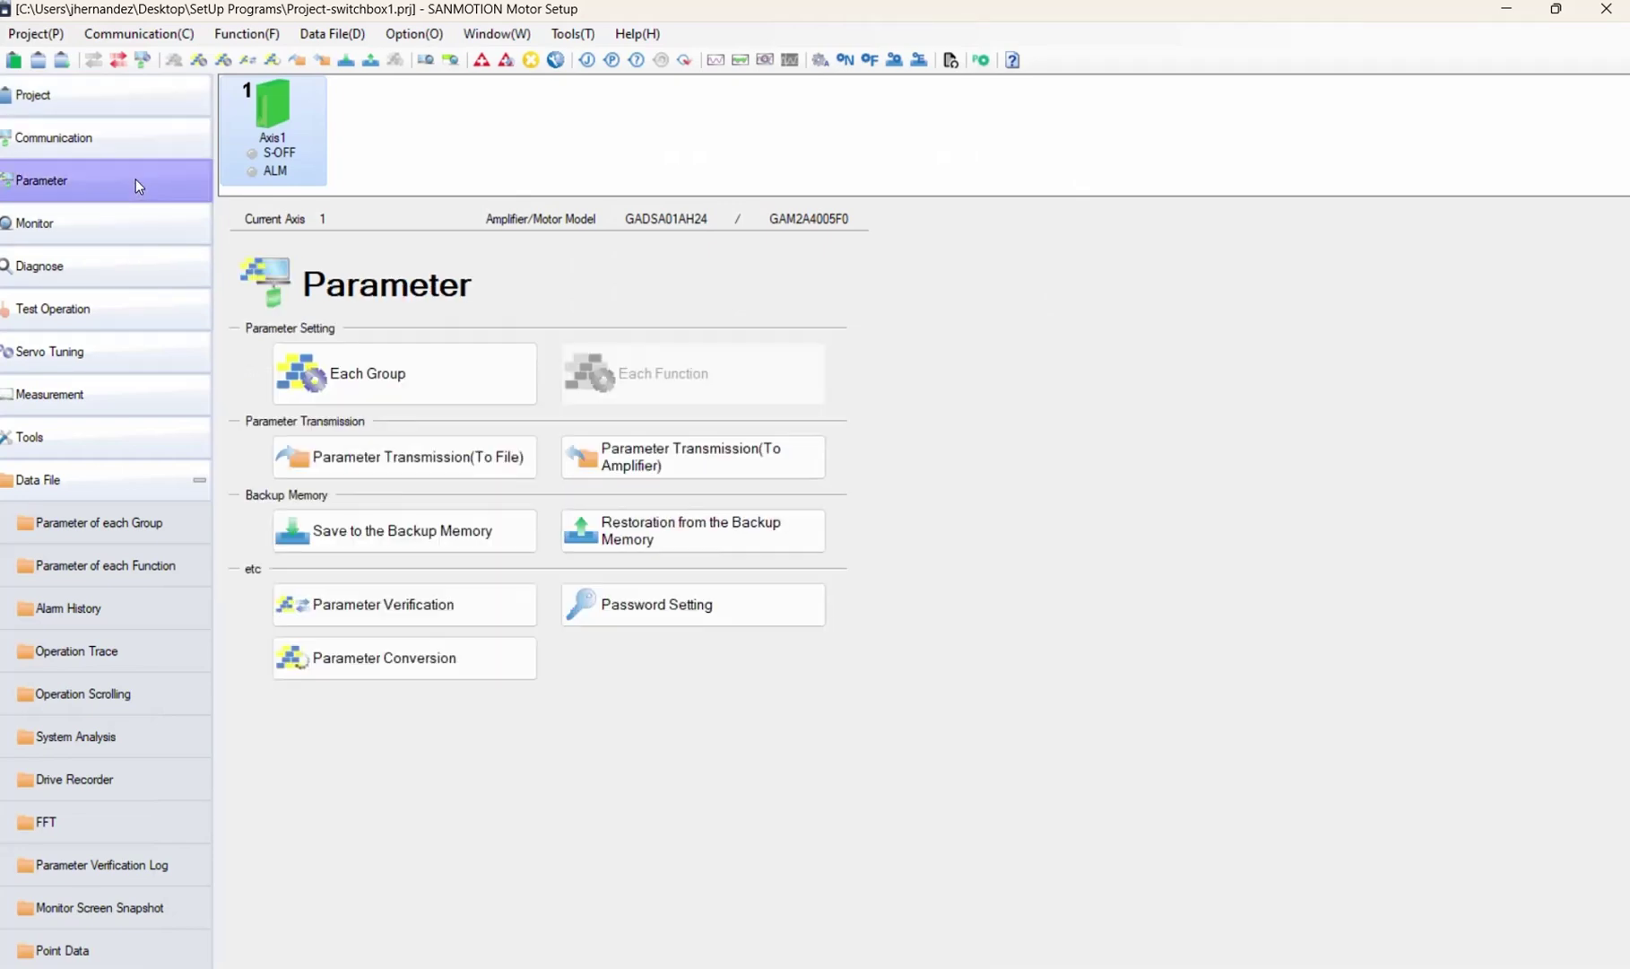
left_click(387, 370)
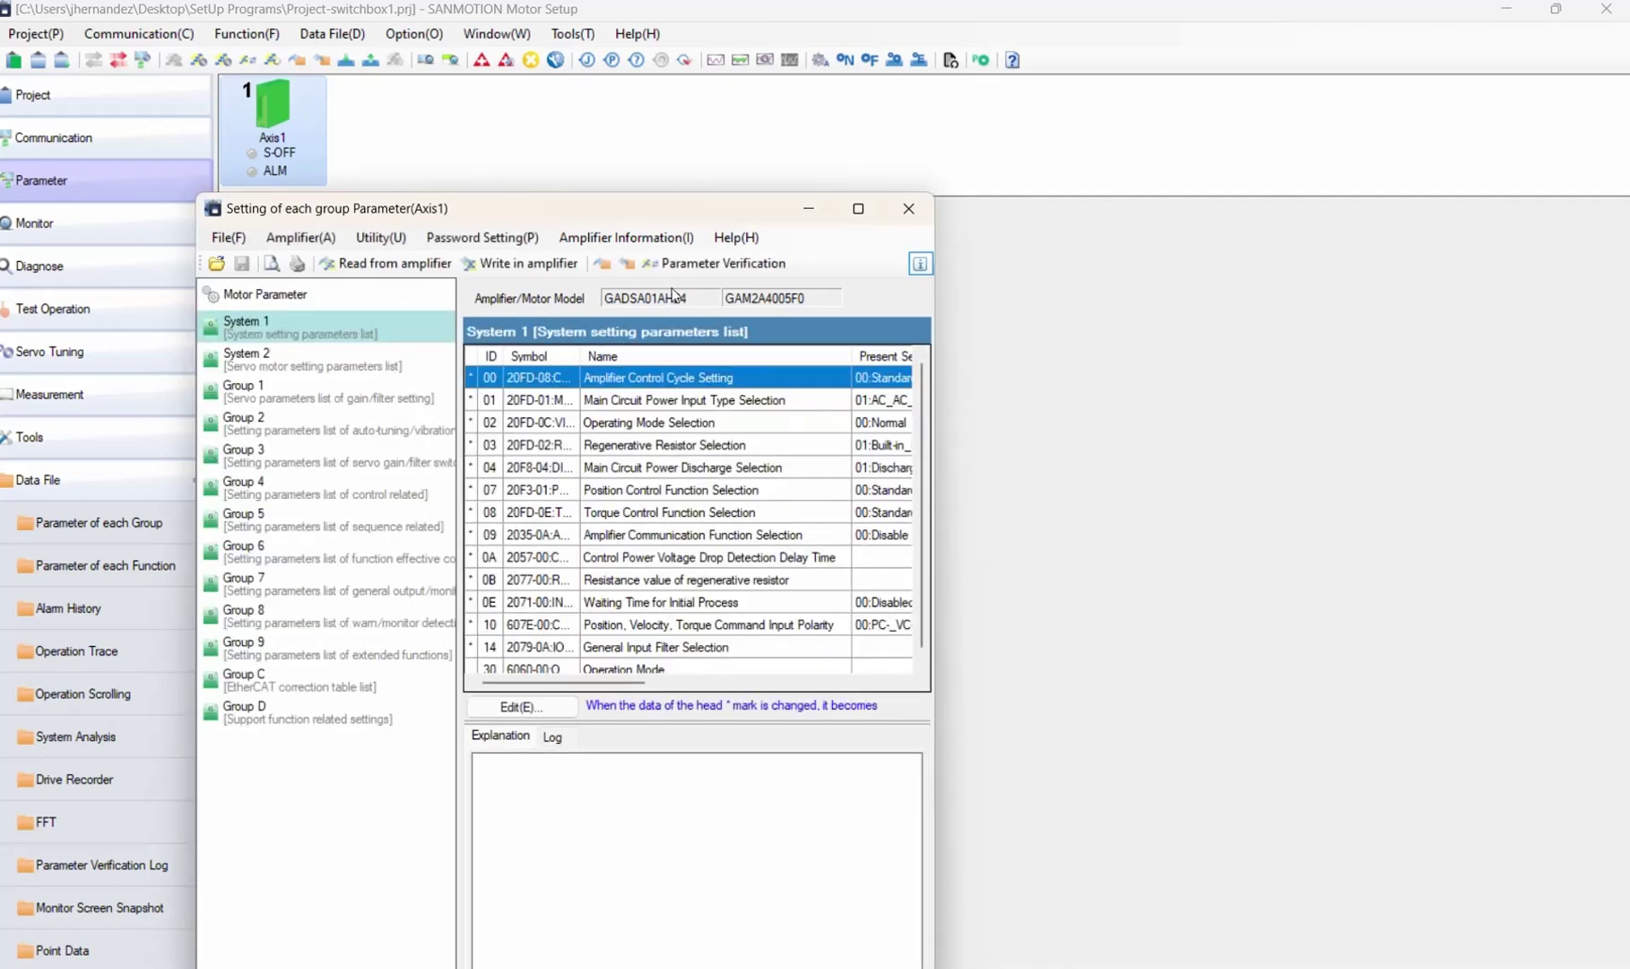
left_click(859, 207)
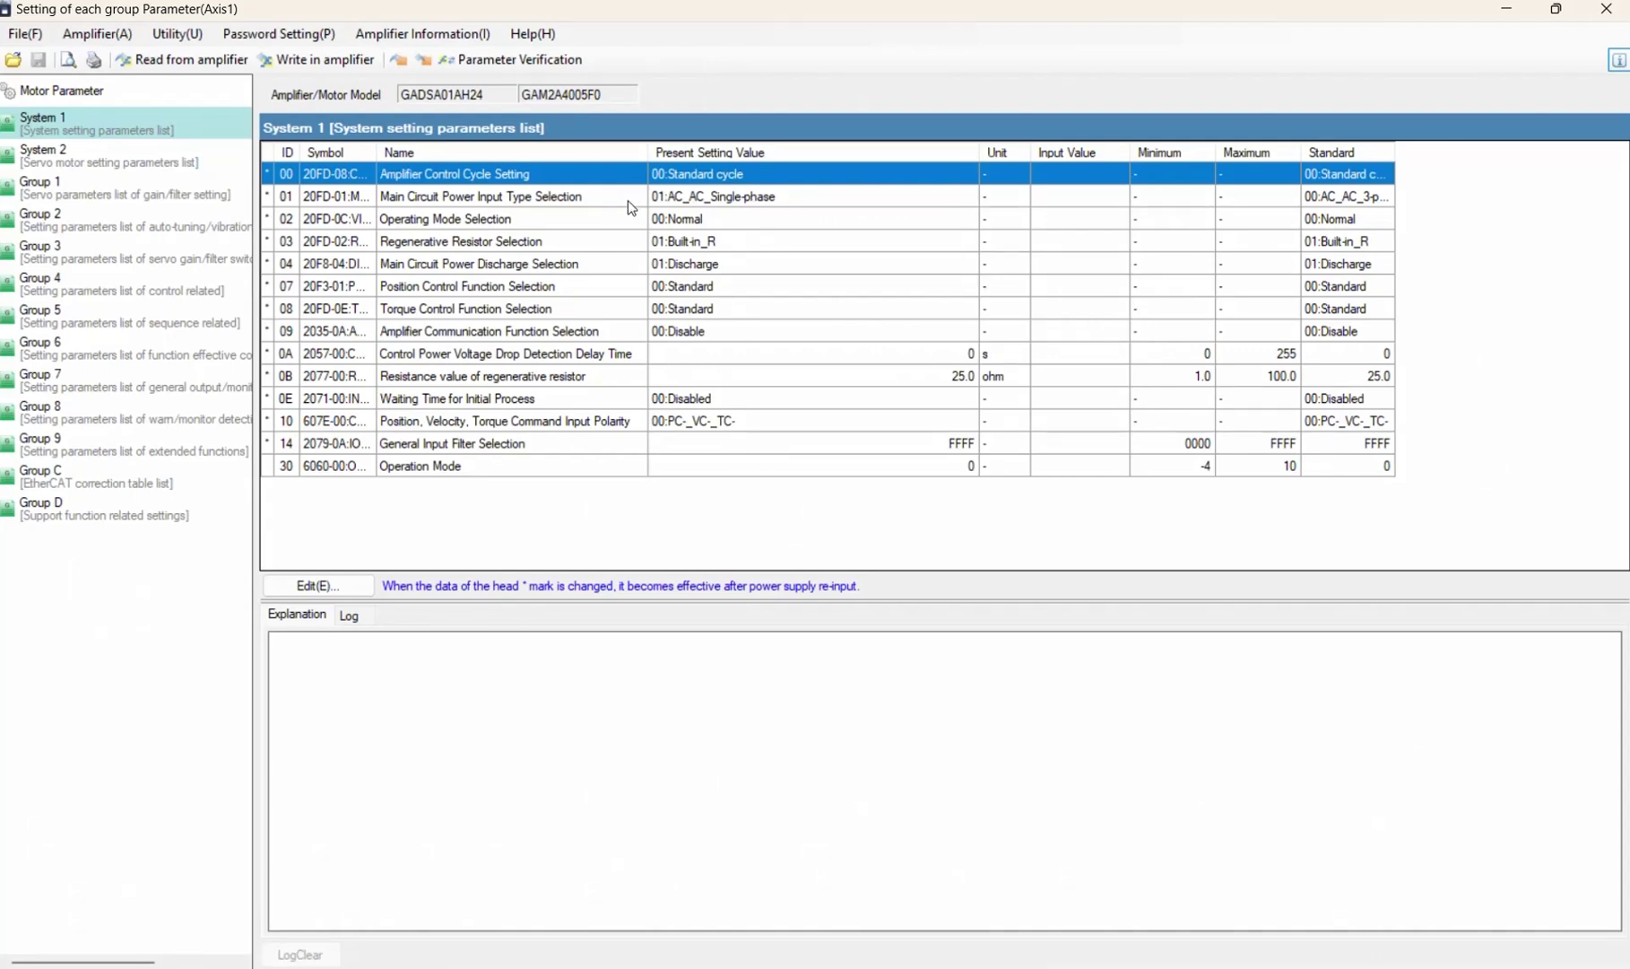
Set System 1 row 01, main circuit power input type, to 01 AC single-phase
double_click(767, 203)
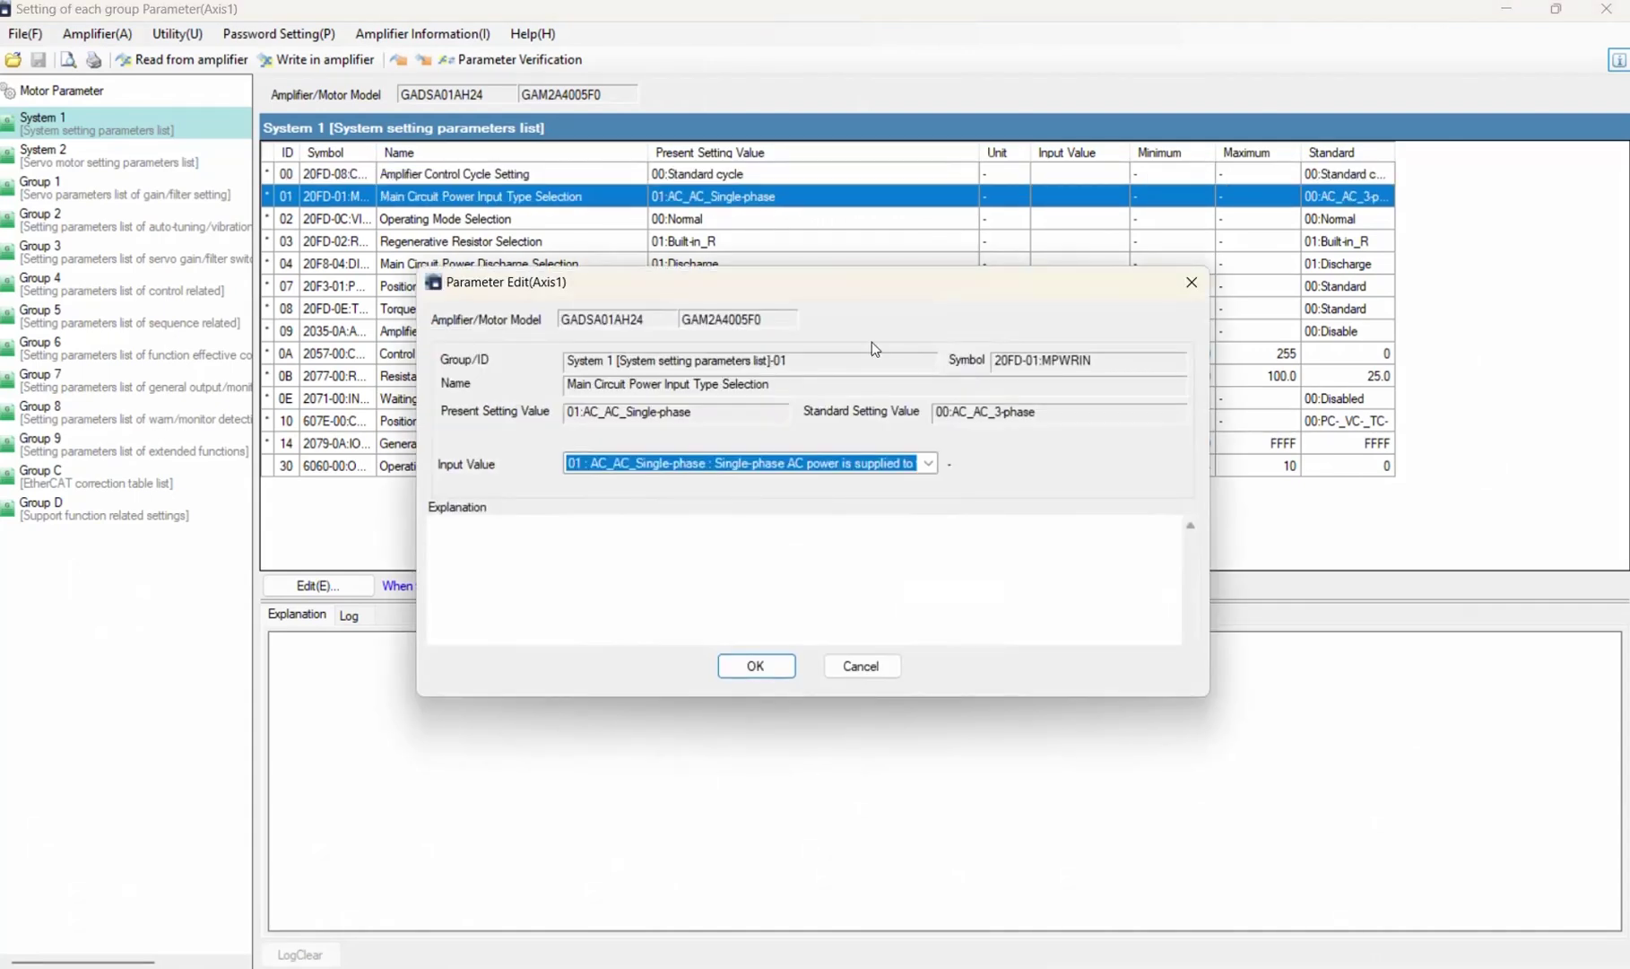
left_click(930, 462)
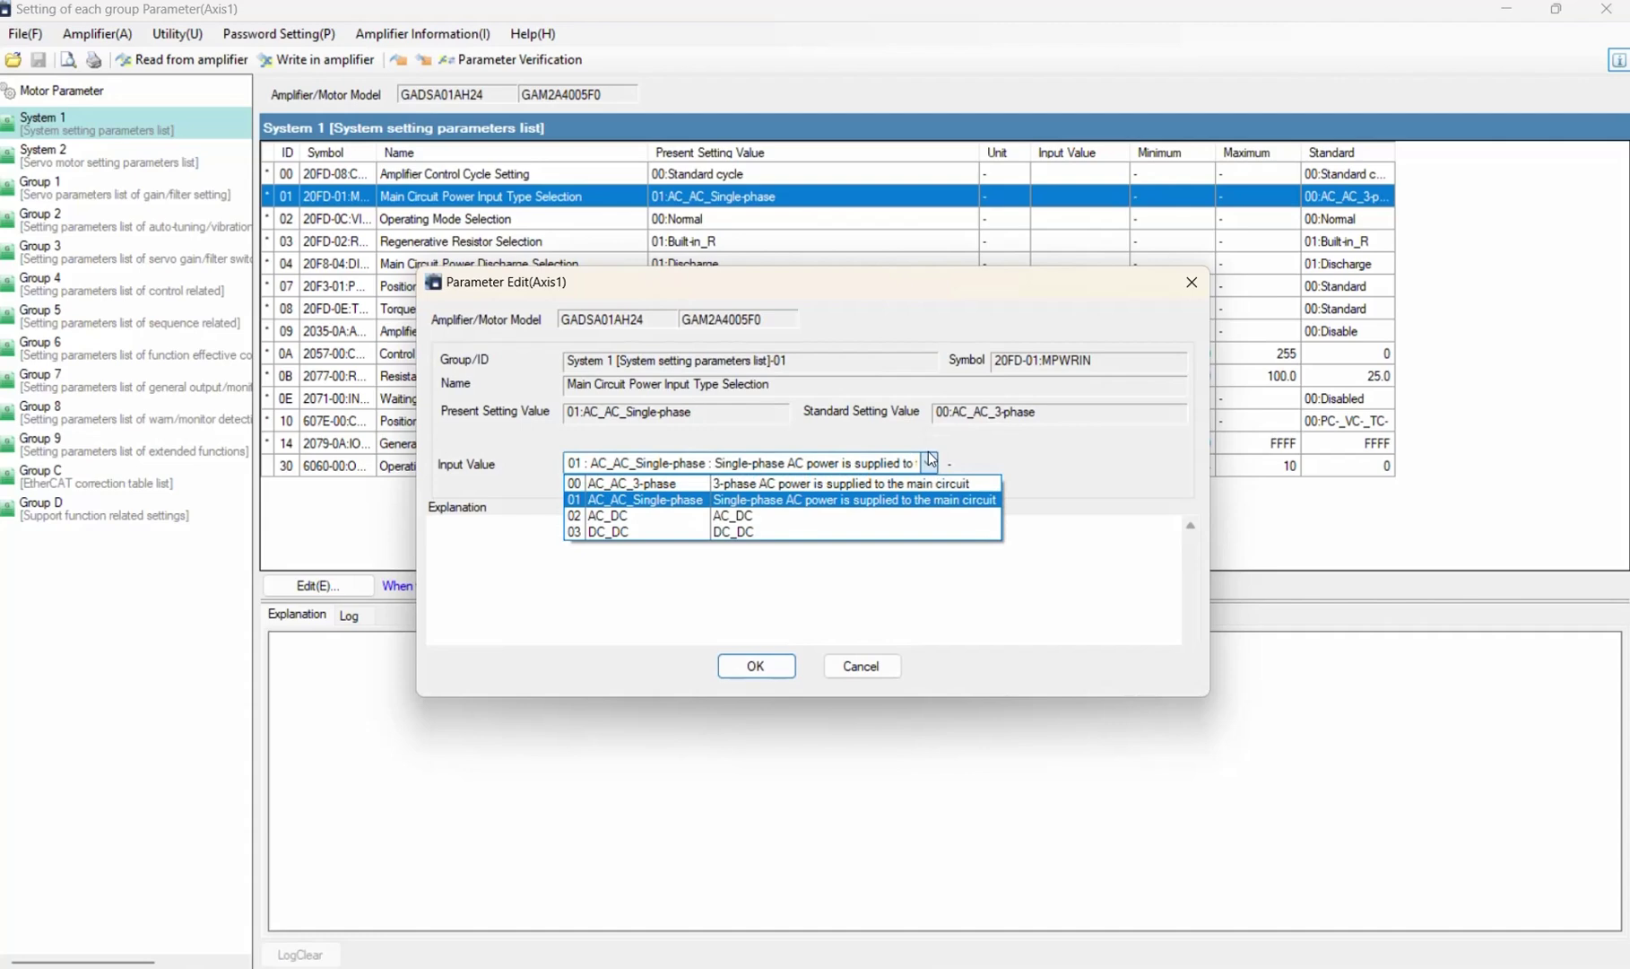
left_click(931, 458)
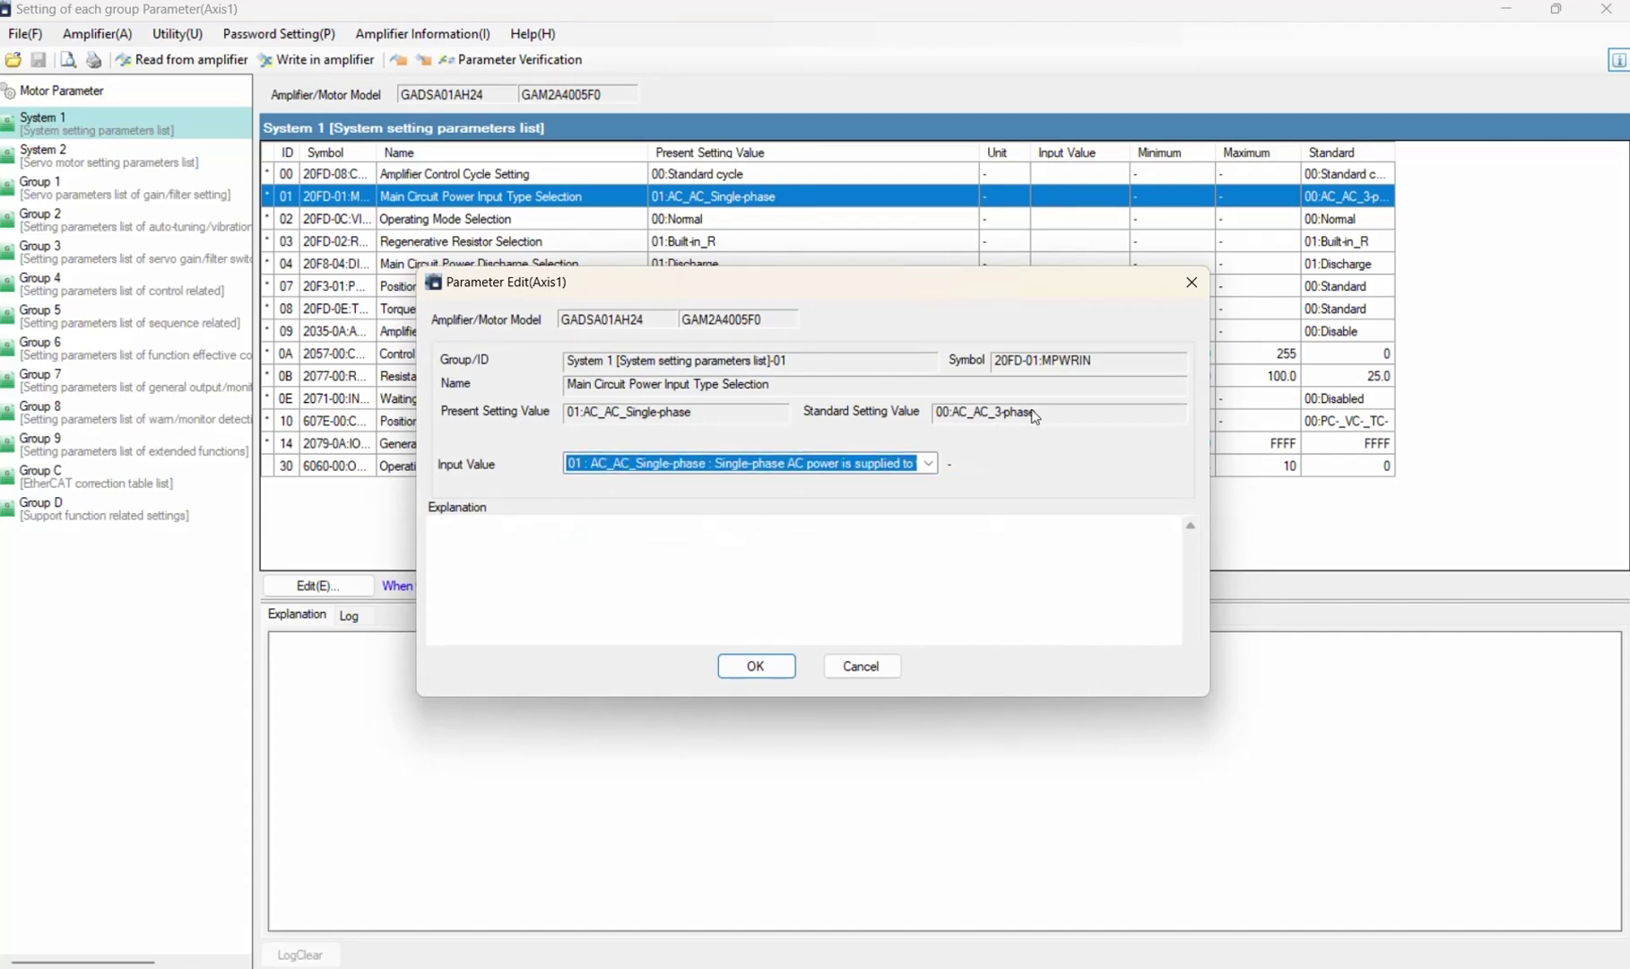
left_click(777, 660)
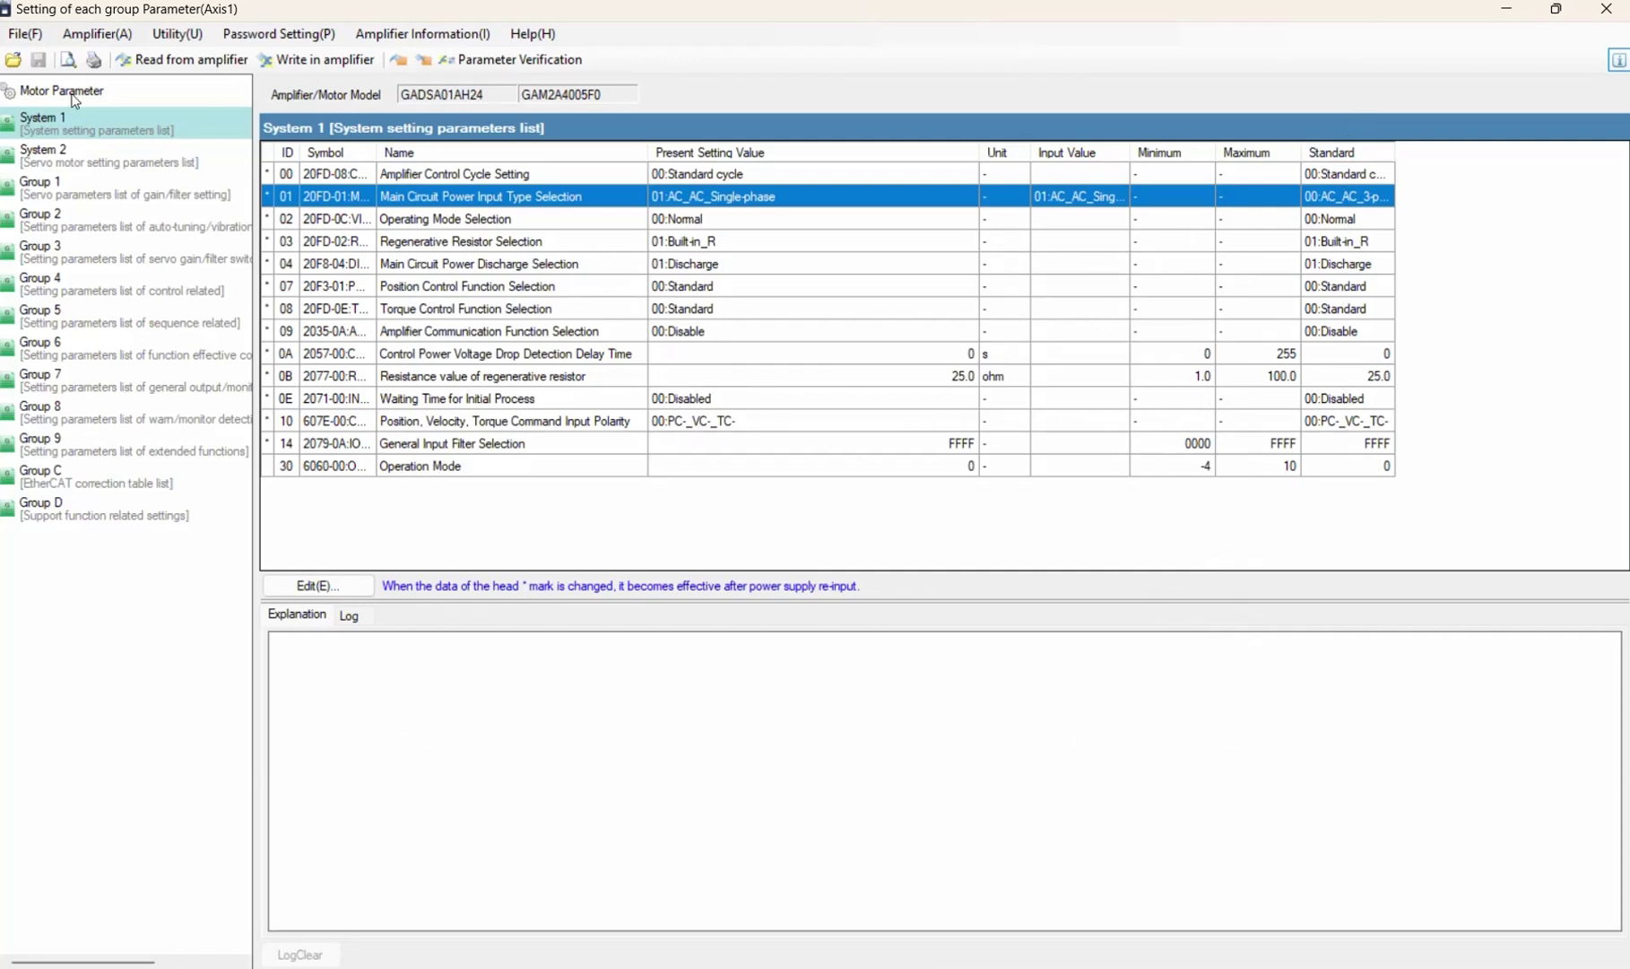
Inspect System 2's motor parameter automatic set row unchanged, then display Group 9 parameters
left_click(127, 152)
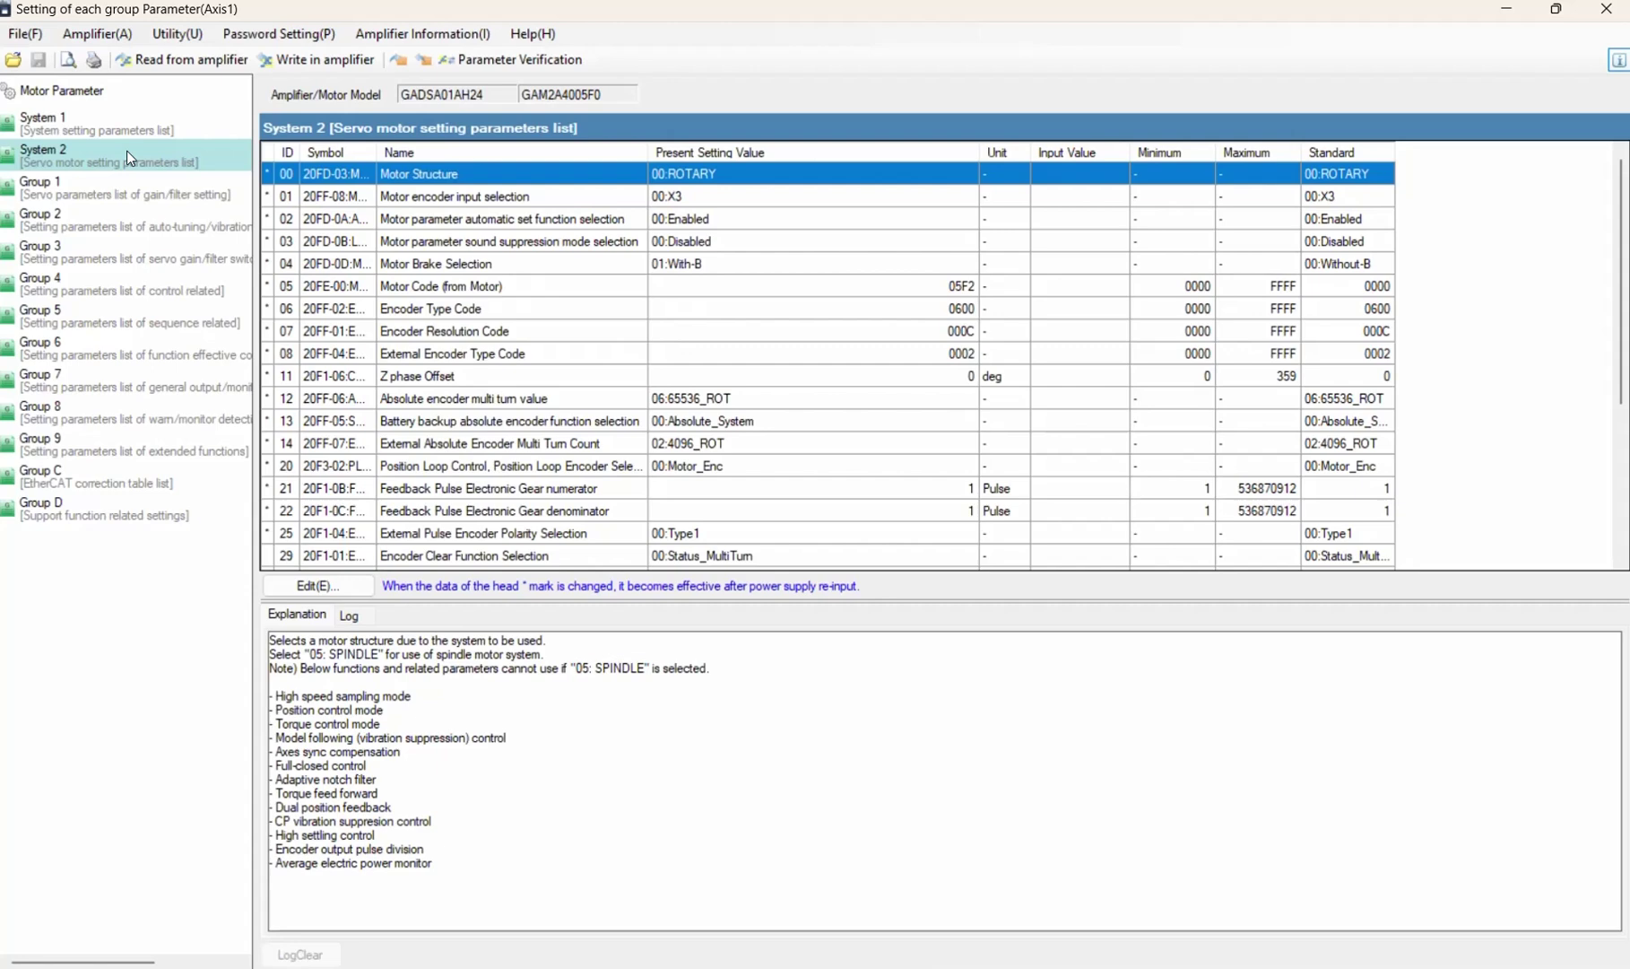
left_click(738, 224)
double_click(737, 224)
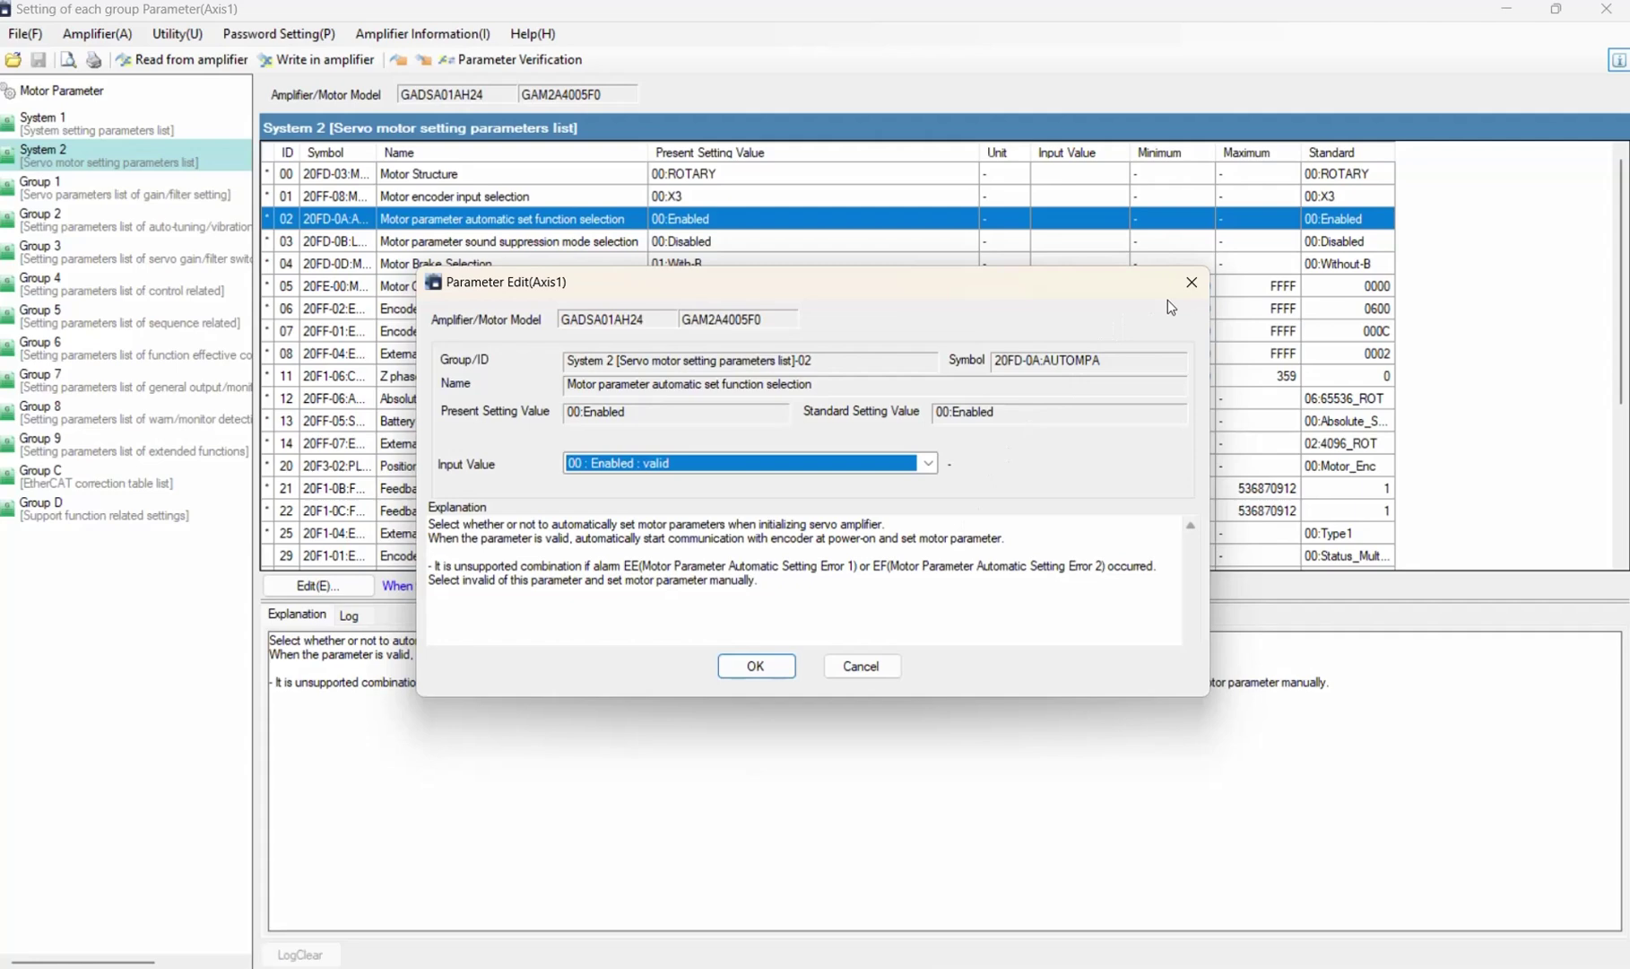
left_click(1191, 283)
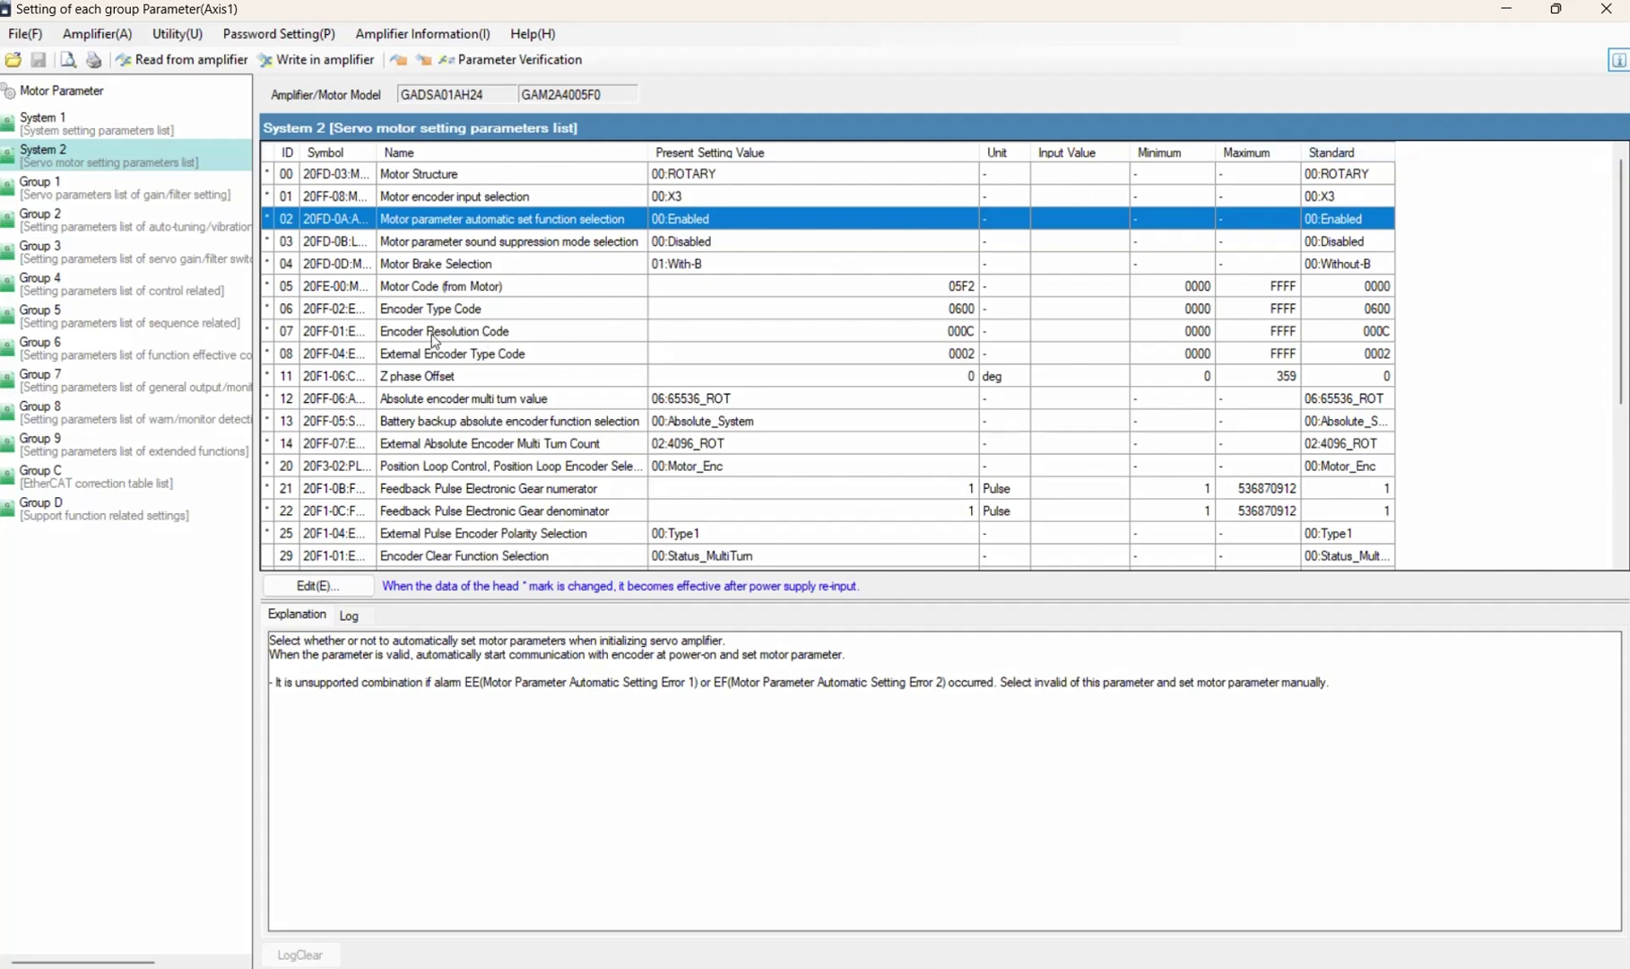
left_click(110, 449)
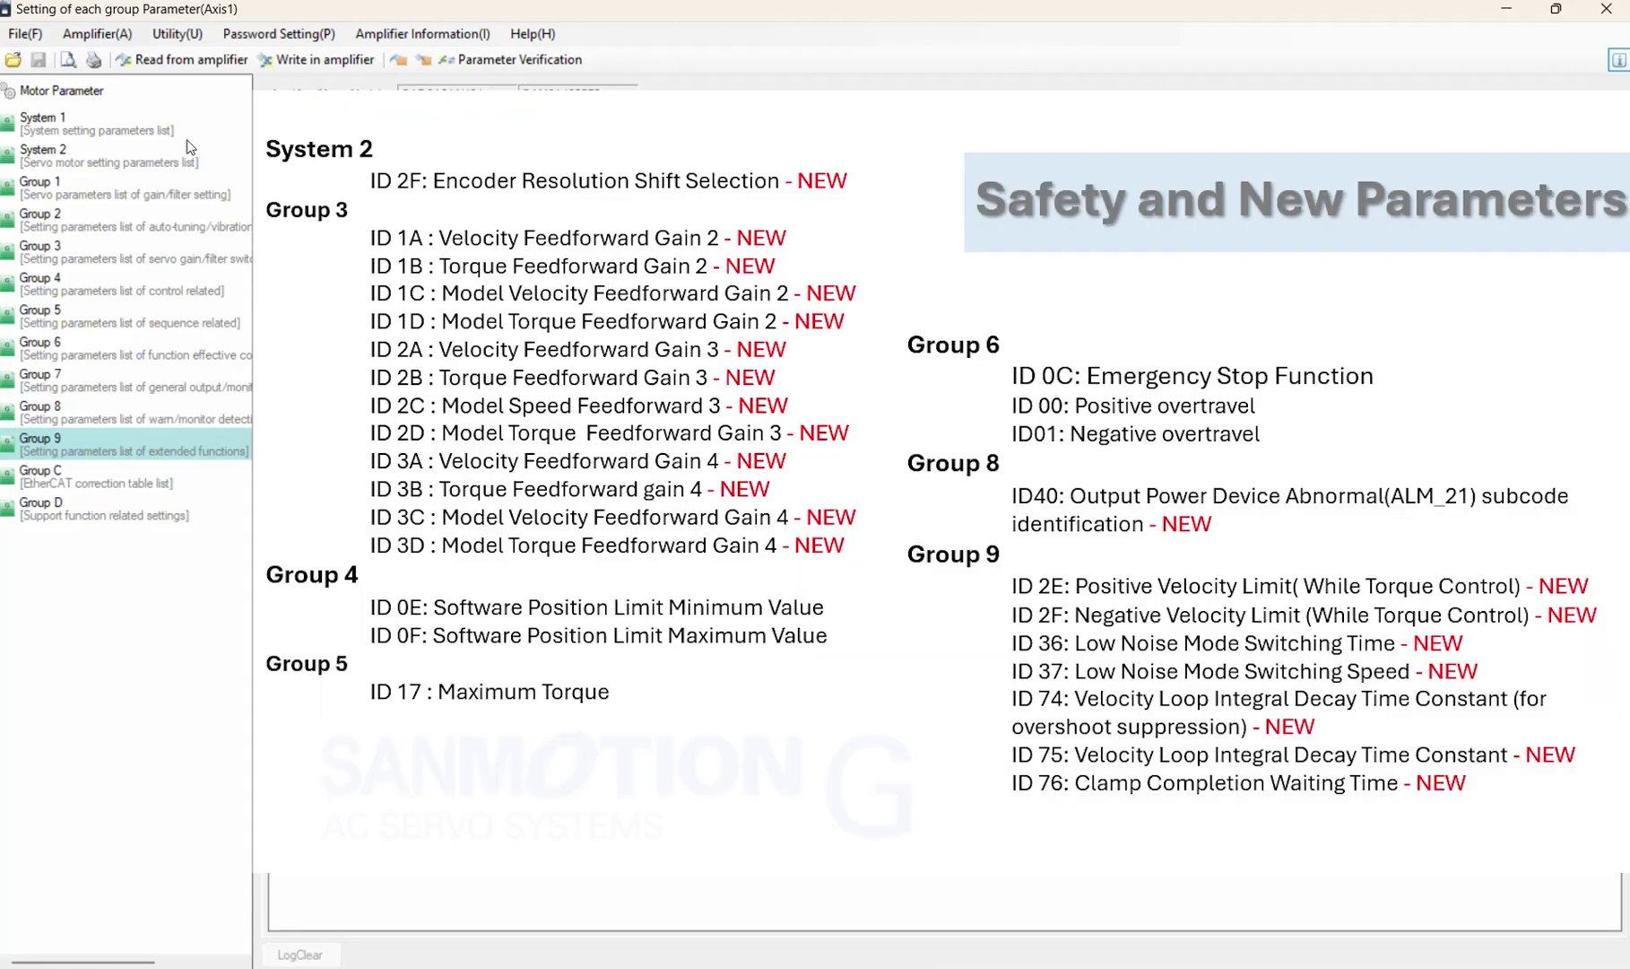
Write the System 1 parameters into the amplifier, accepting the Axis1 disconnect prompt
left_click(150, 120)
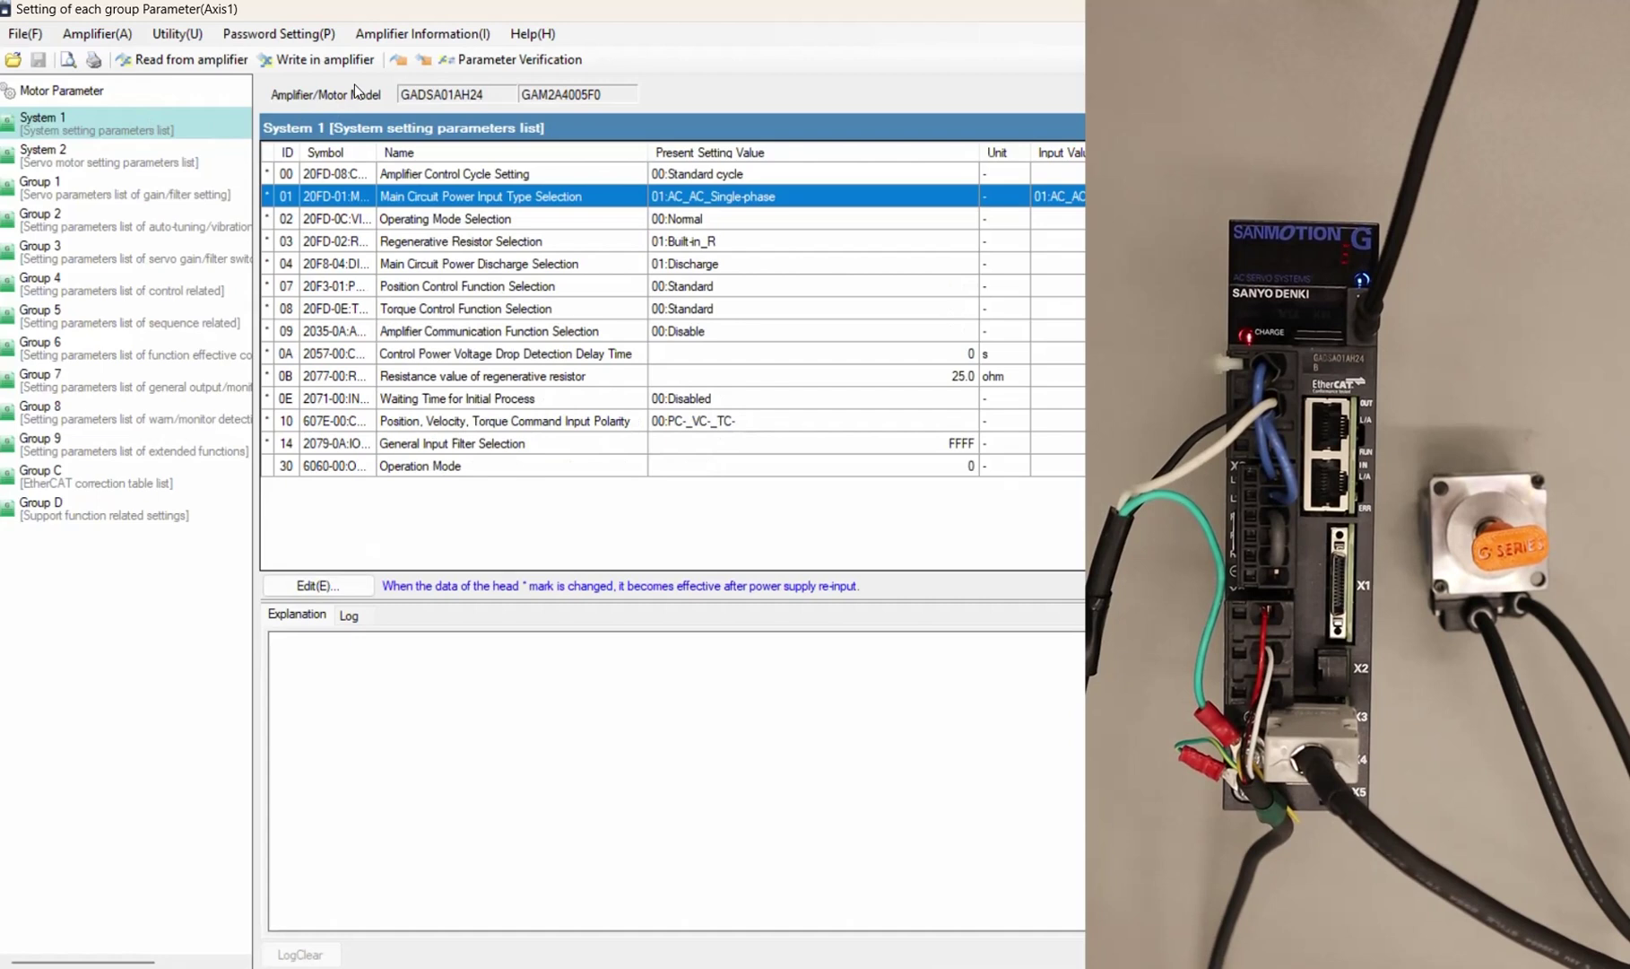
left_click(333, 62)
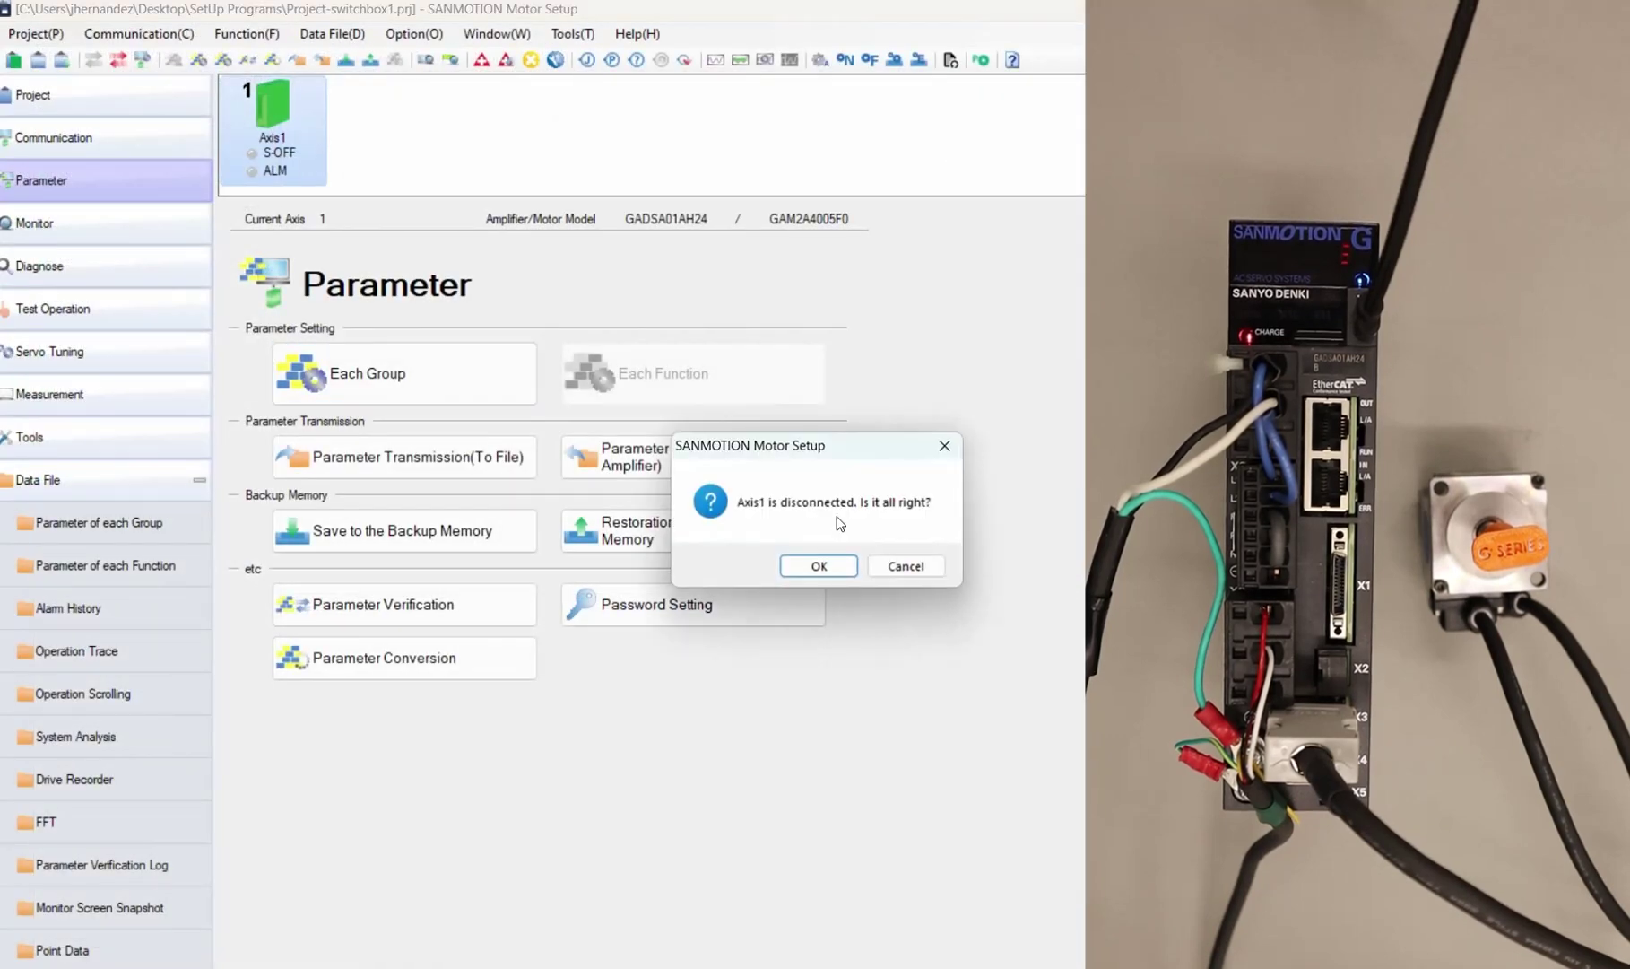
left_click(837, 564)
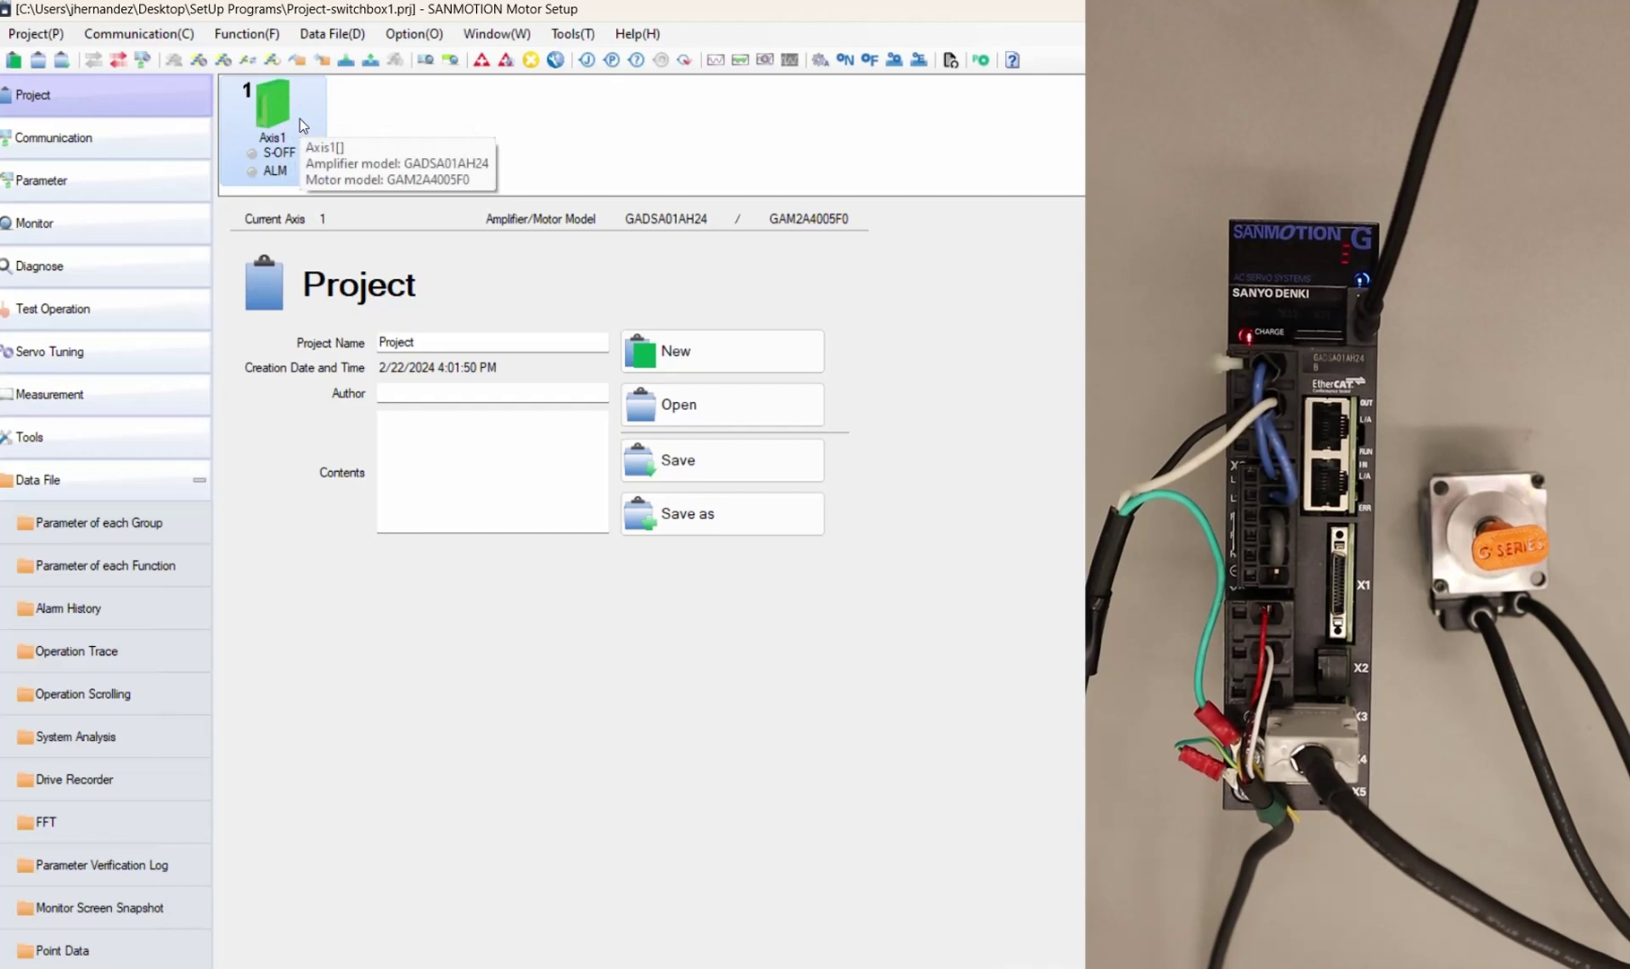
Start a JOG test run on Axis1 from the test operation tasks
left_click(55, 308)
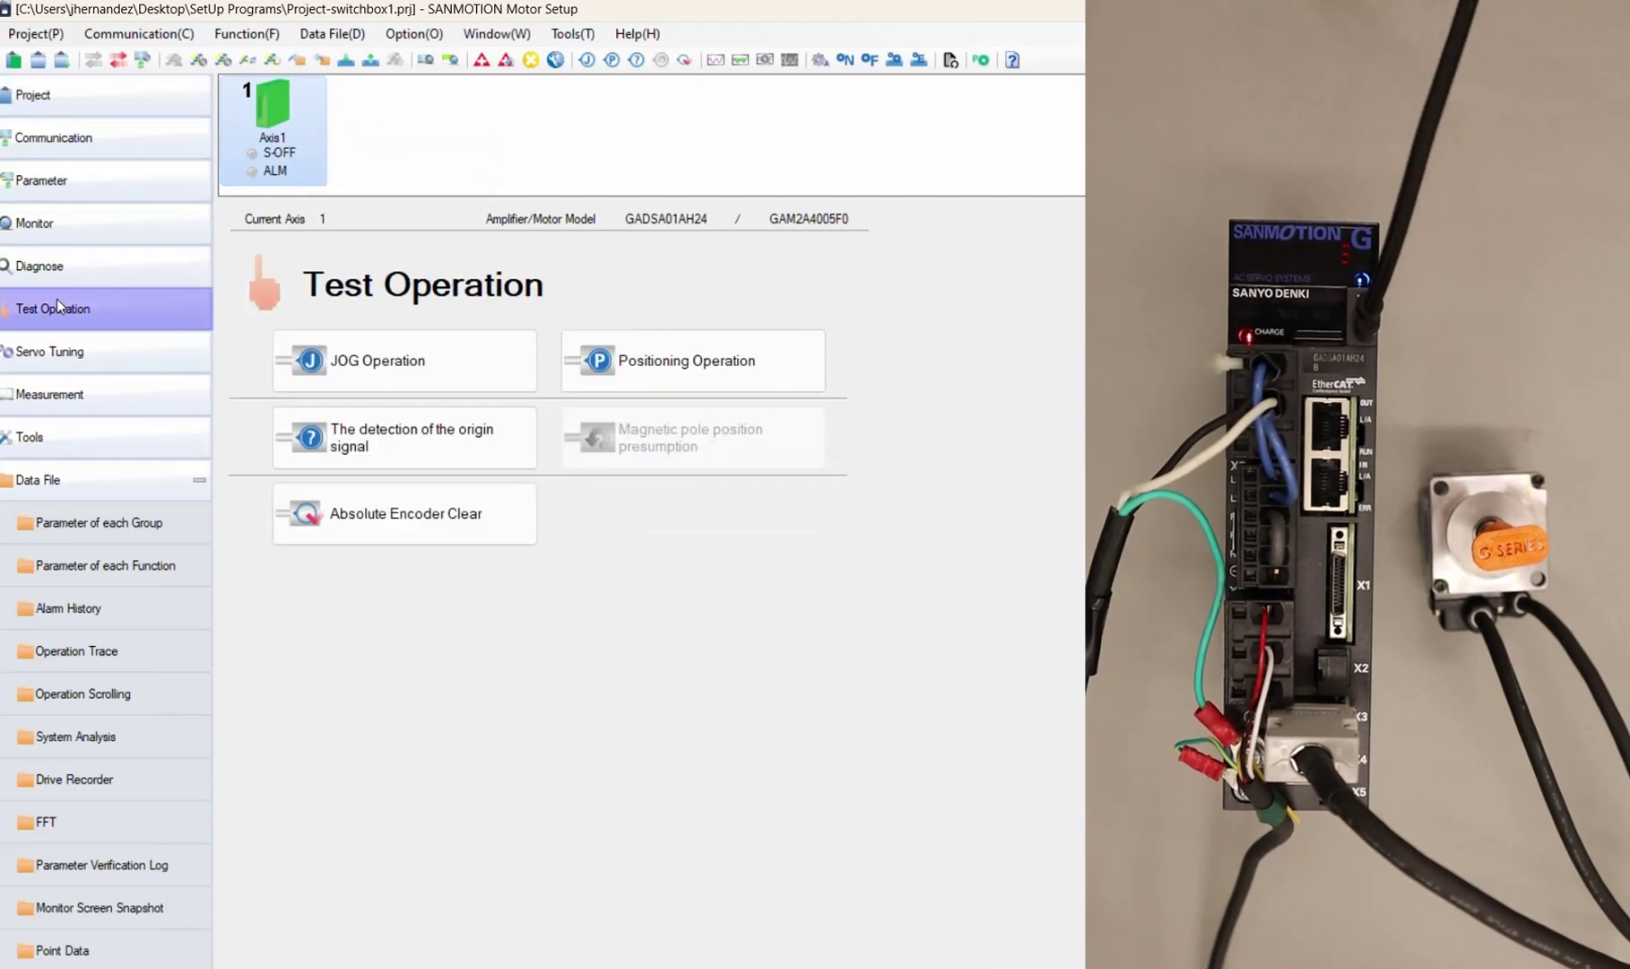
left_click(417, 368)
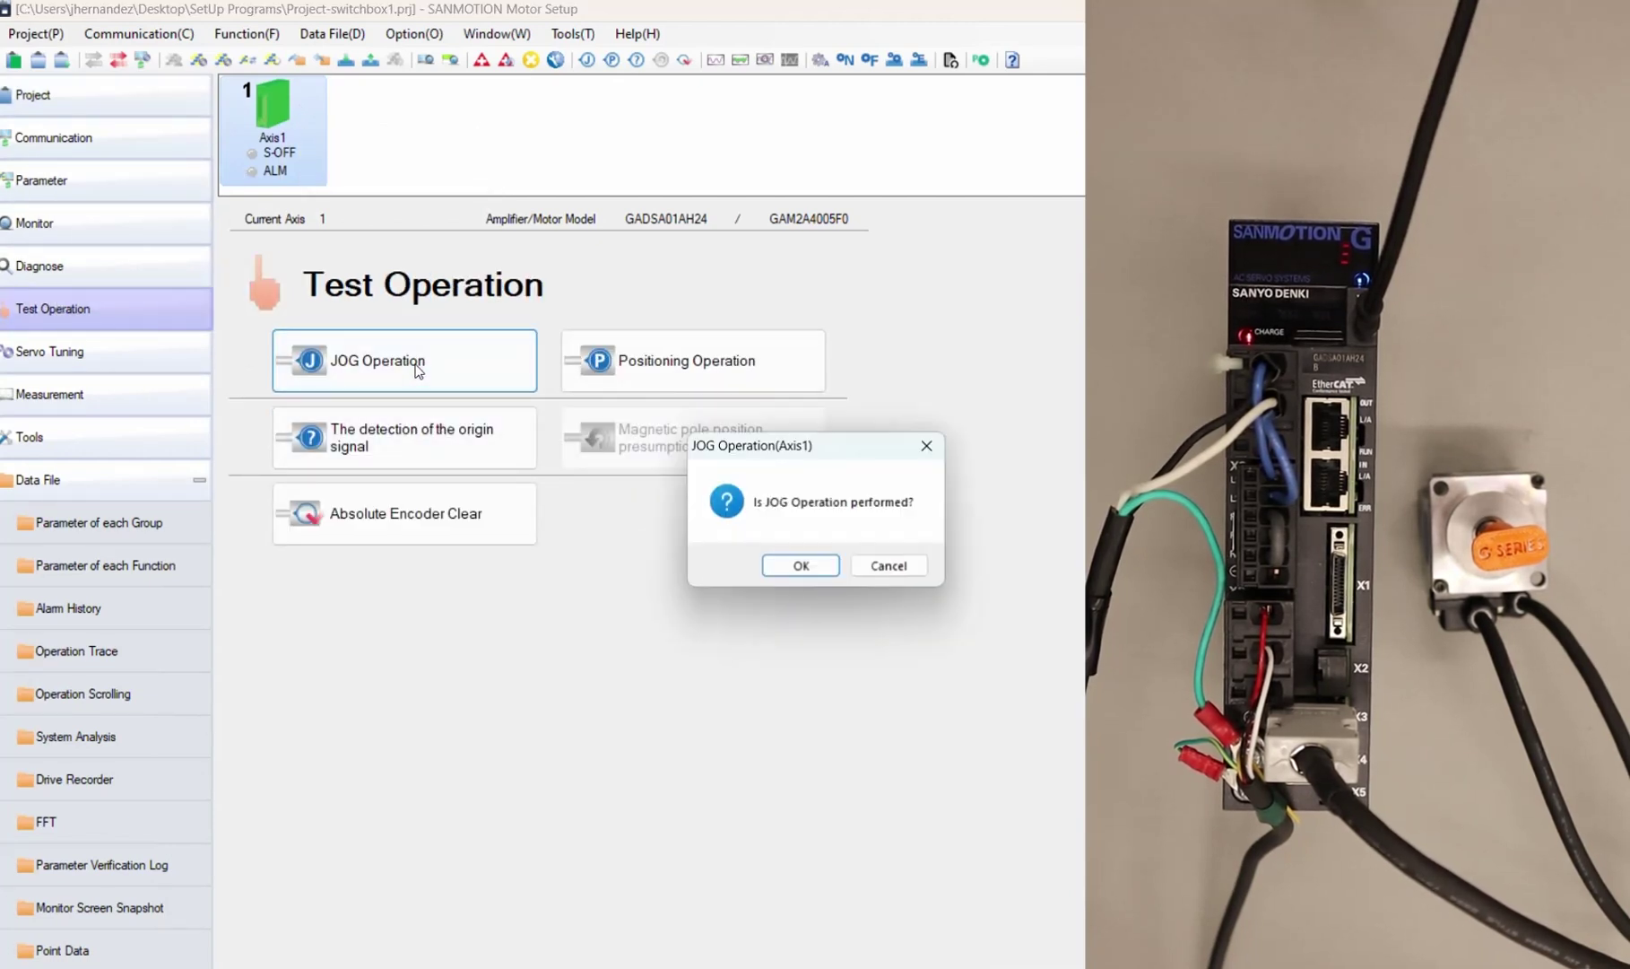
left_click(799, 565)
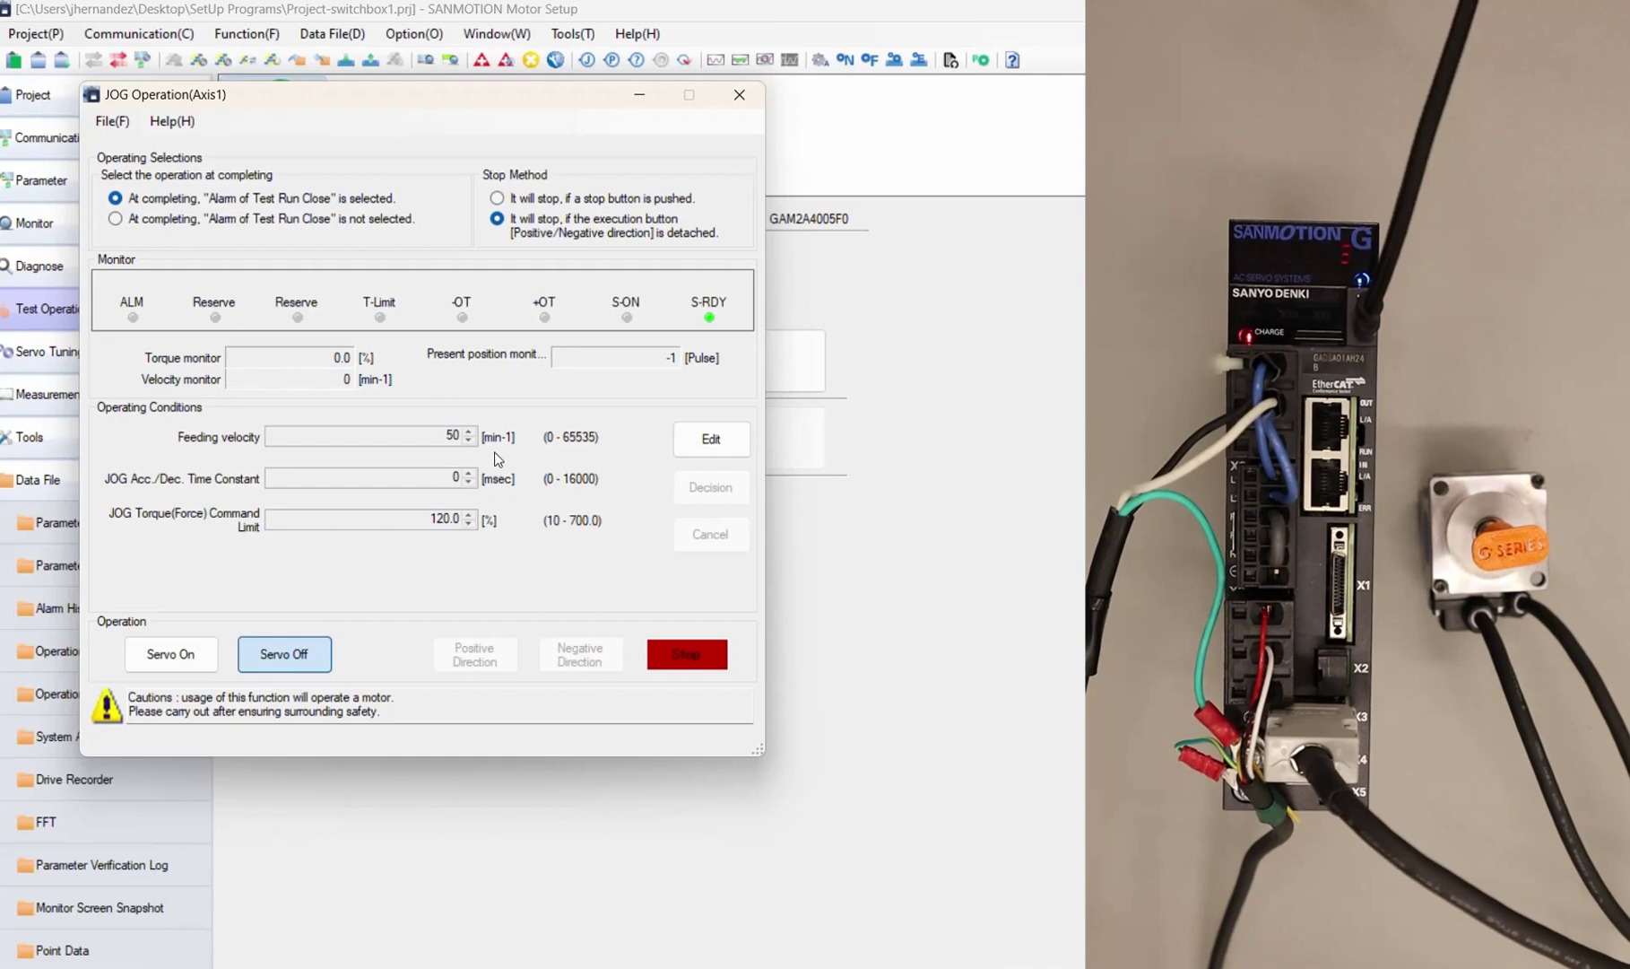
Set JOG feeding velocity to 250 min-1 and acc./dec. time constant to 20 msec
left_click(722, 440)
type("2")
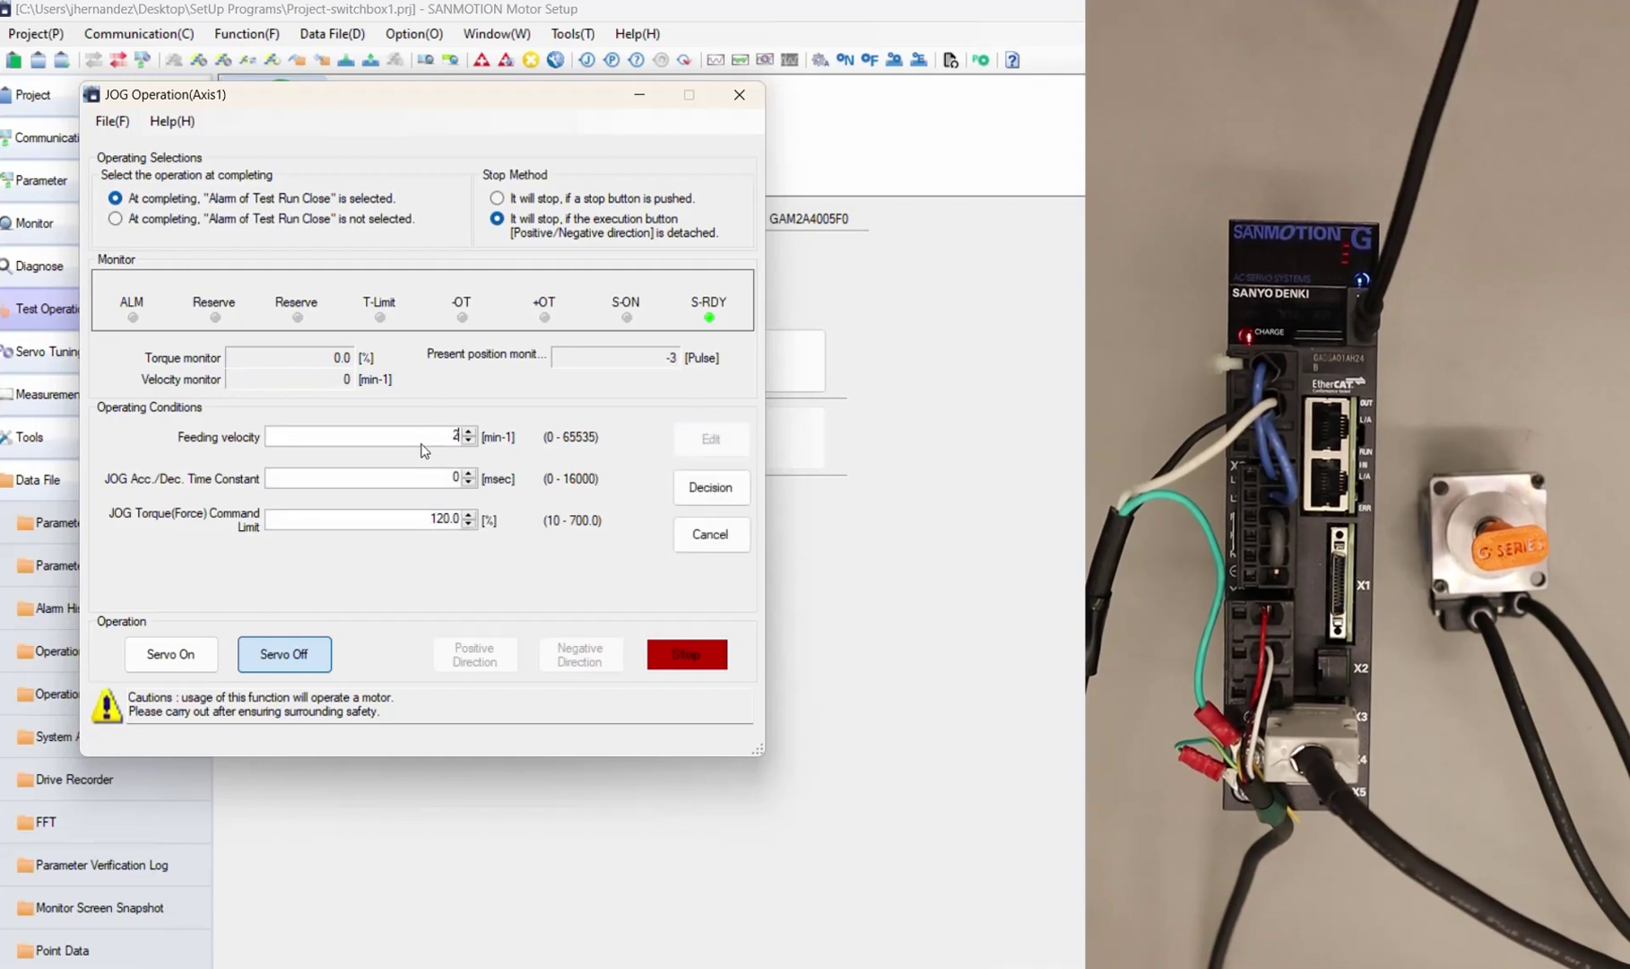
type("50")
key("Tab")
type("20")
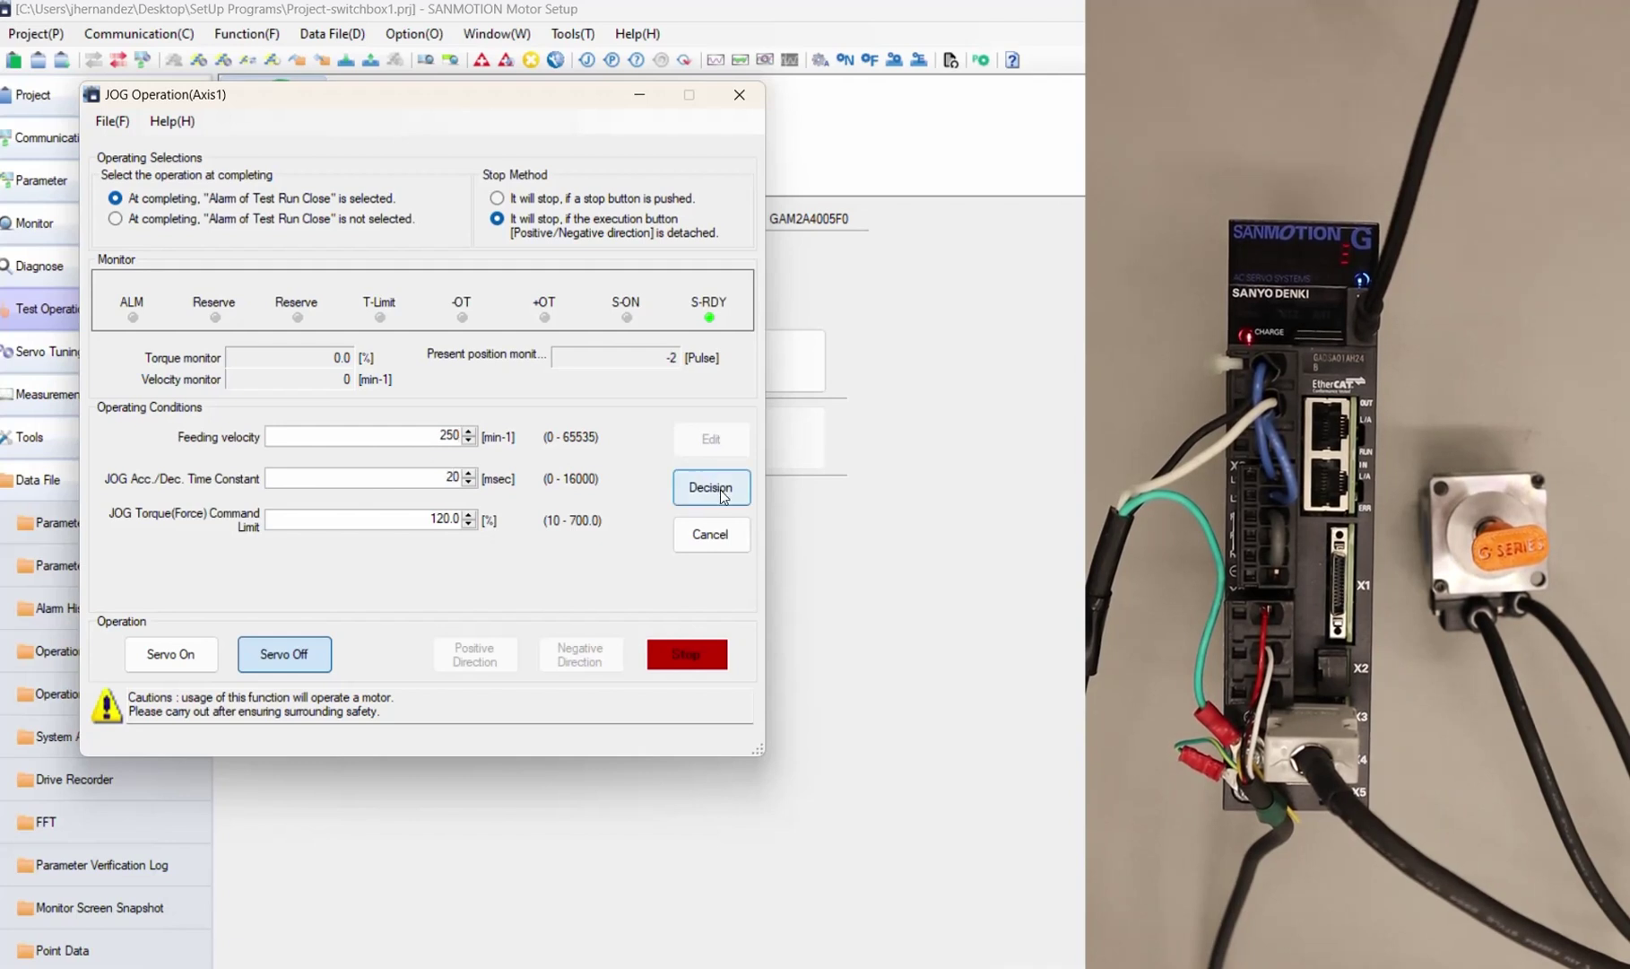
left_click(723, 496)
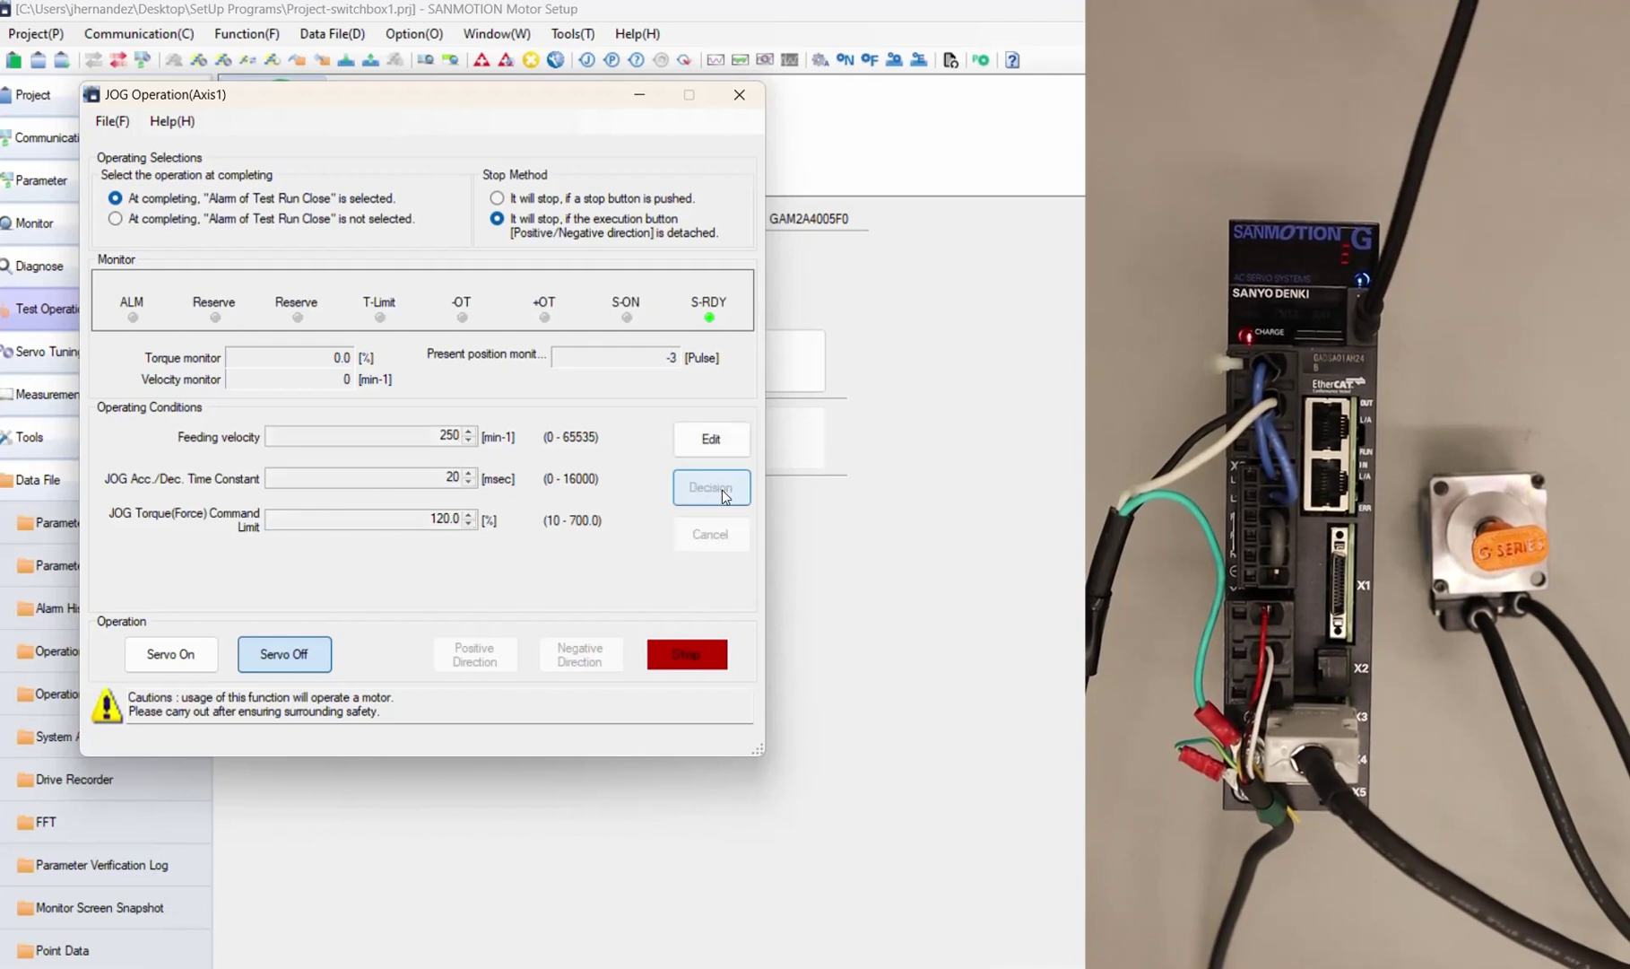
Servo on, jog the motor positive and negative twice each, then servo off and close JOG
left_click(172, 659)
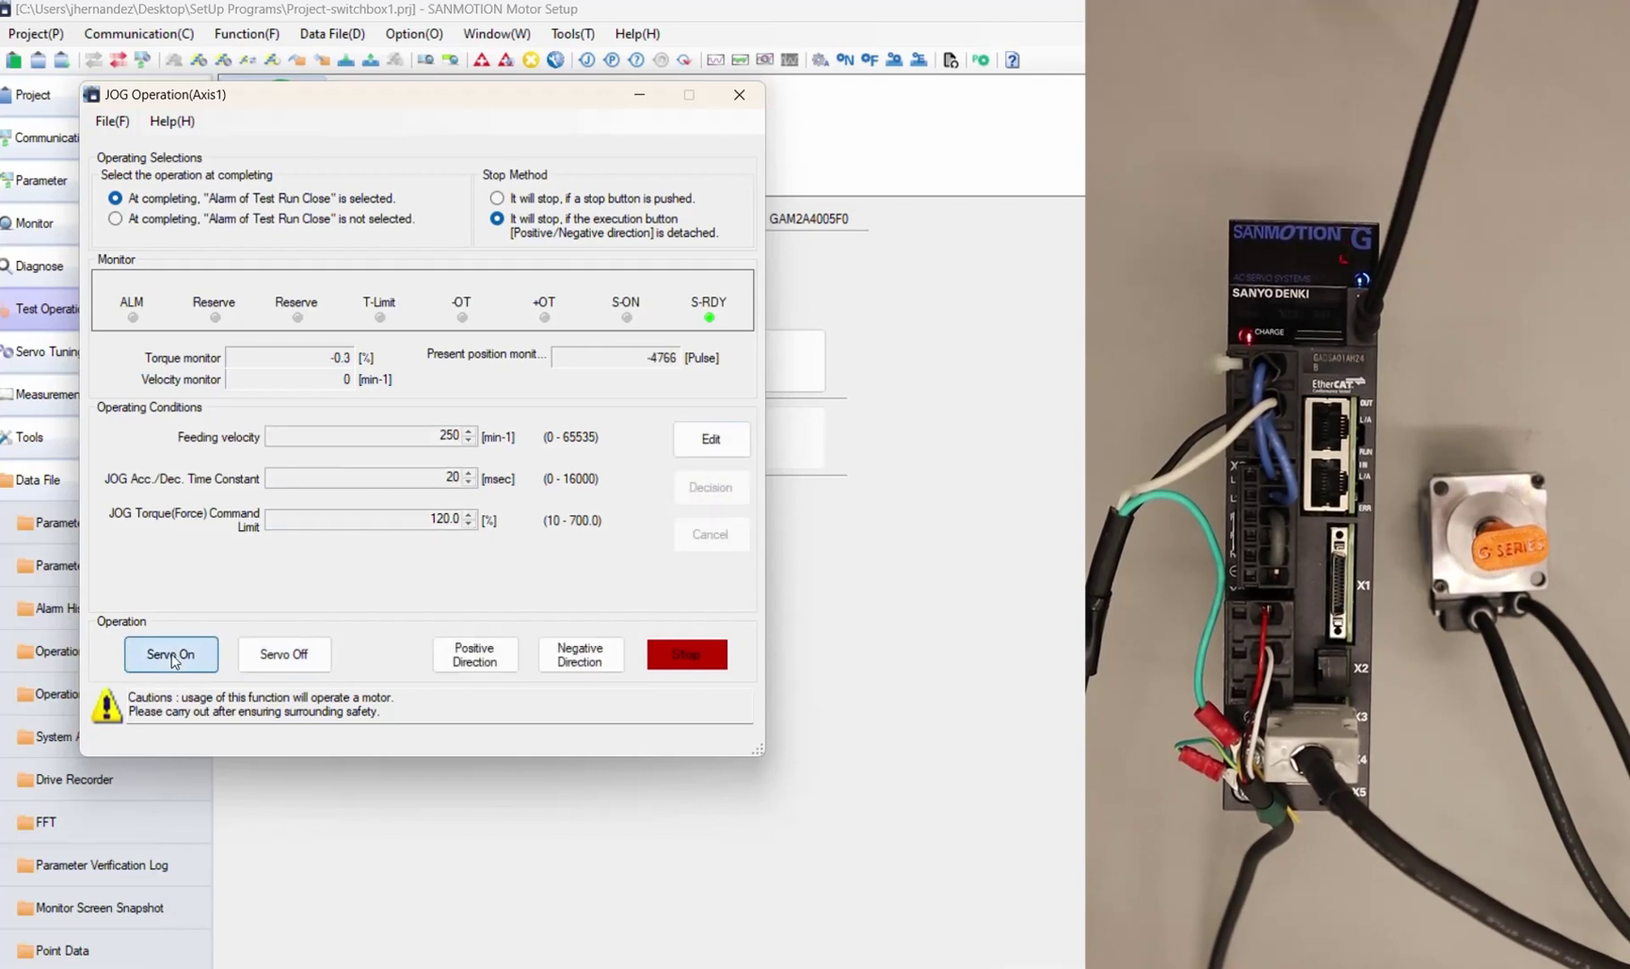
left_click(472, 658)
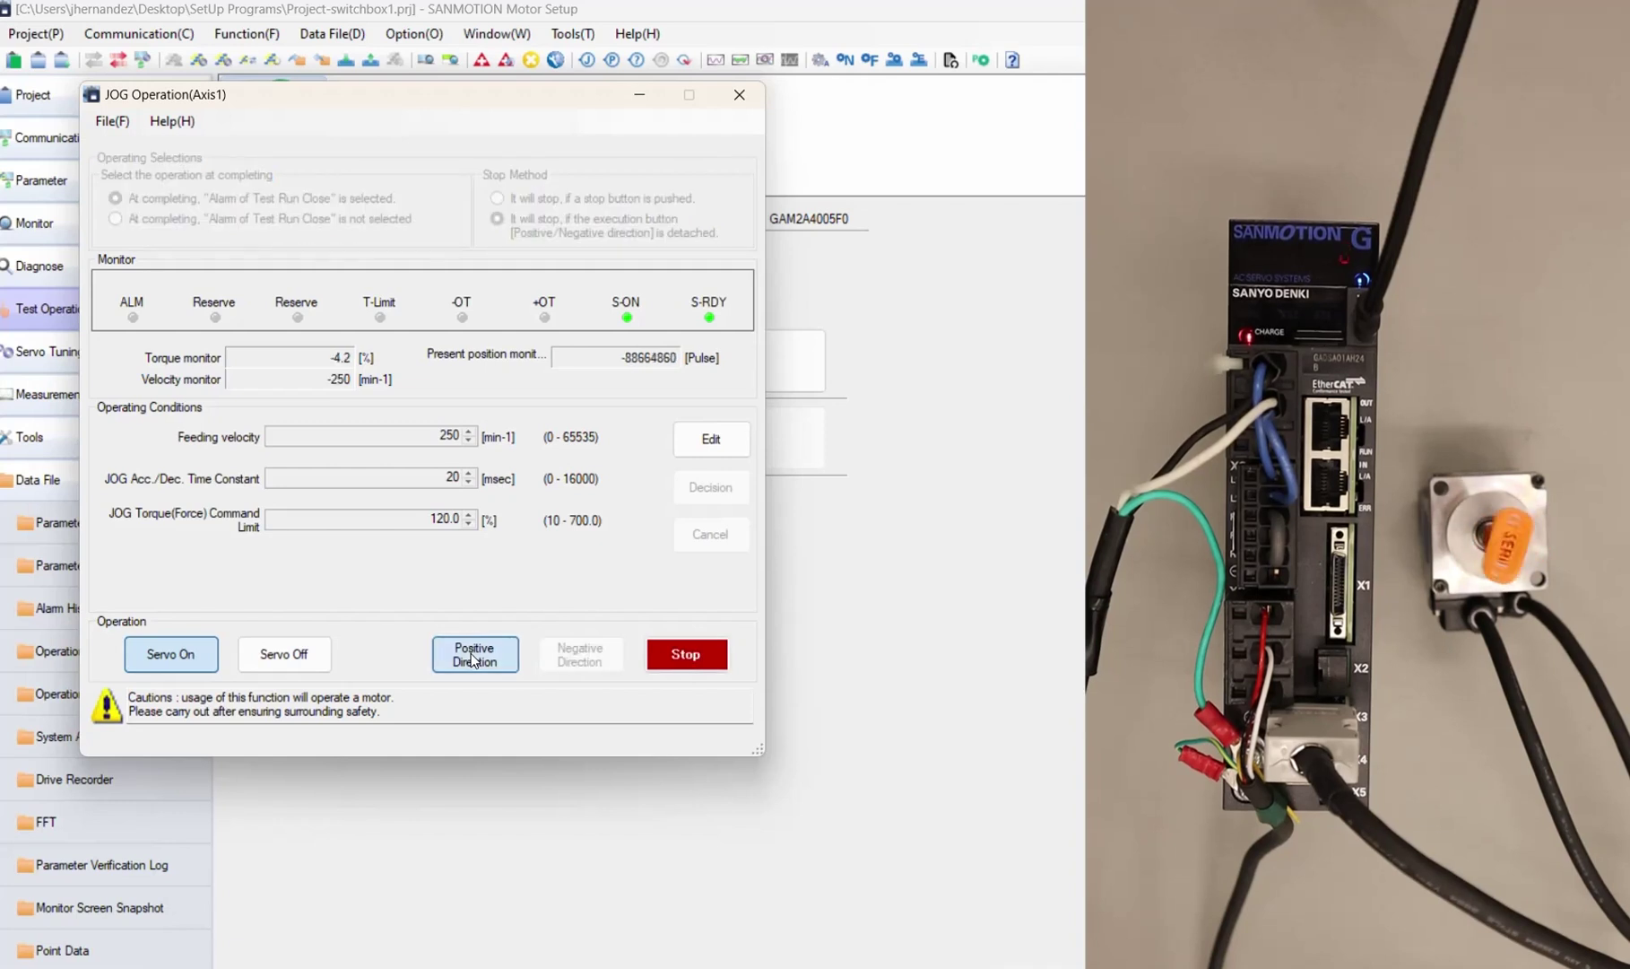
left_click_drag(472, 654, 472, 654)
left_click(570, 662)
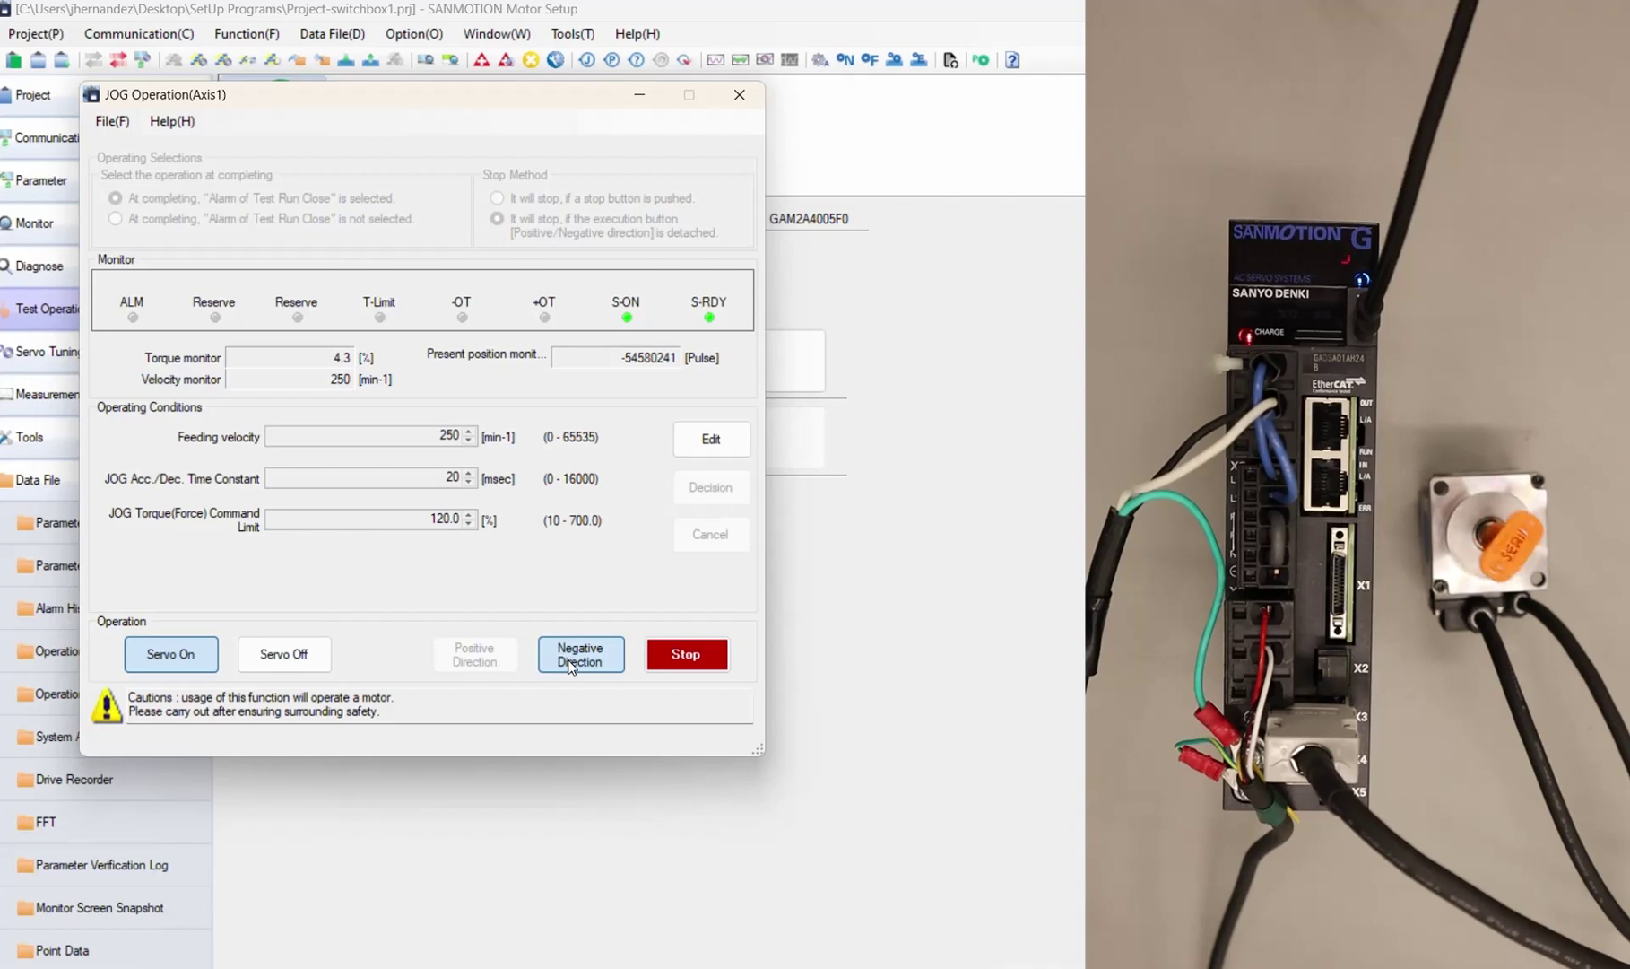
left_click_drag(570, 668, 570, 668)
left_click(484, 651)
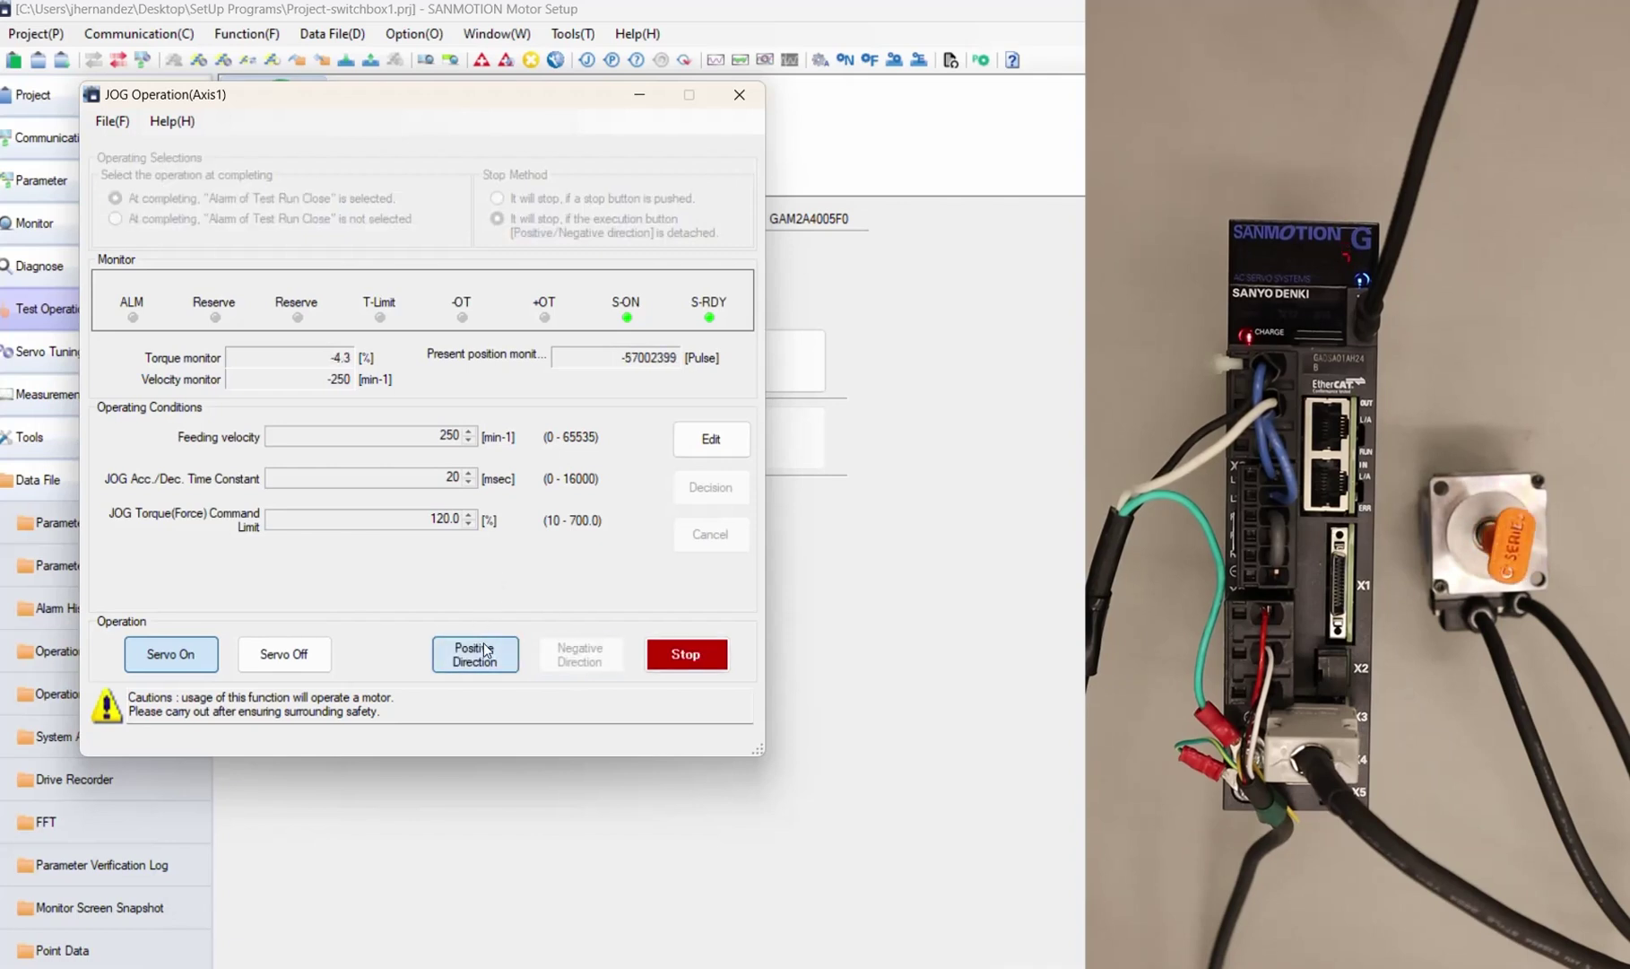
left_click_drag(484, 651, 484, 650)
left_click(571, 660)
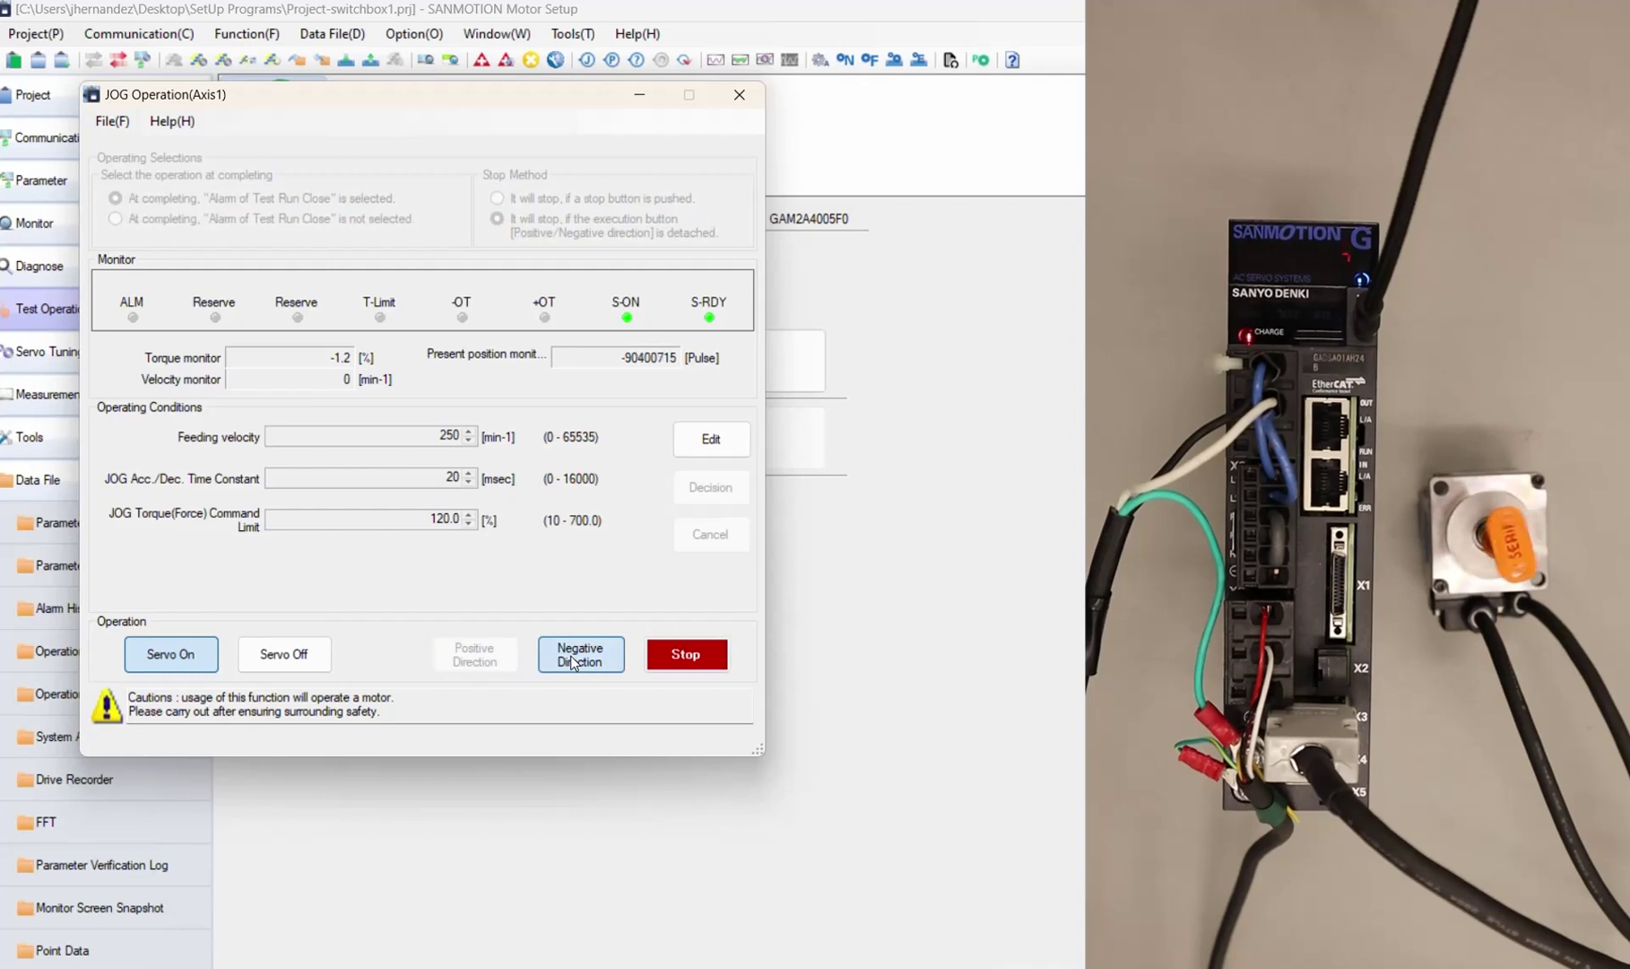
left_click_drag(571, 655, 570, 655)
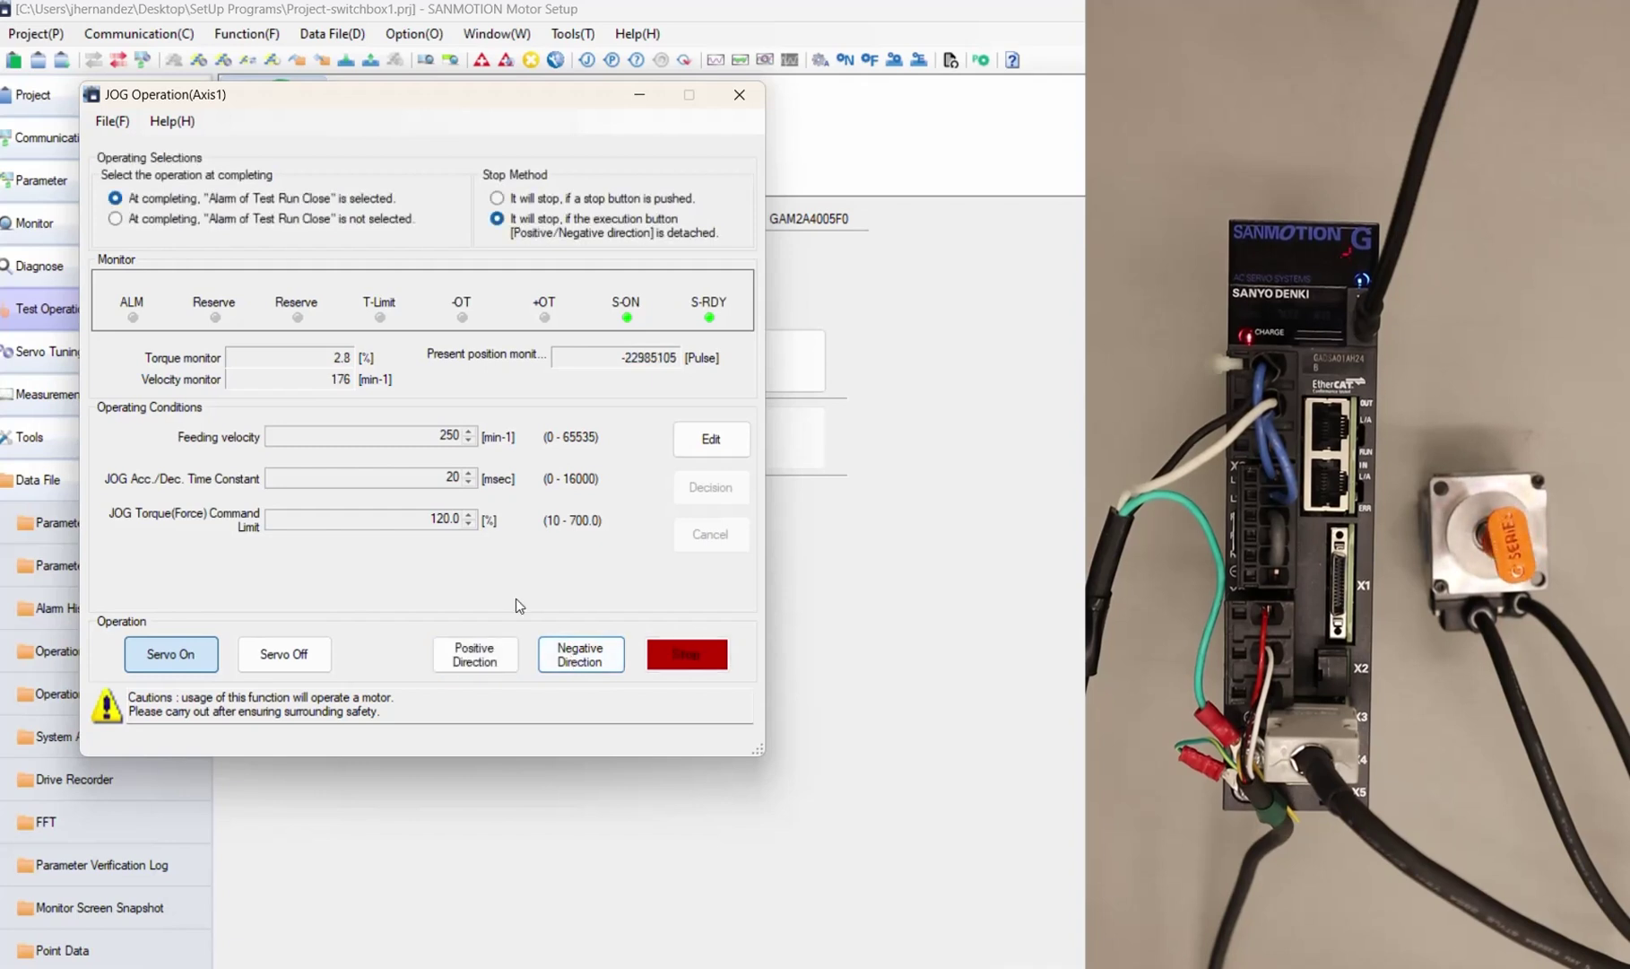
left_click(286, 656)
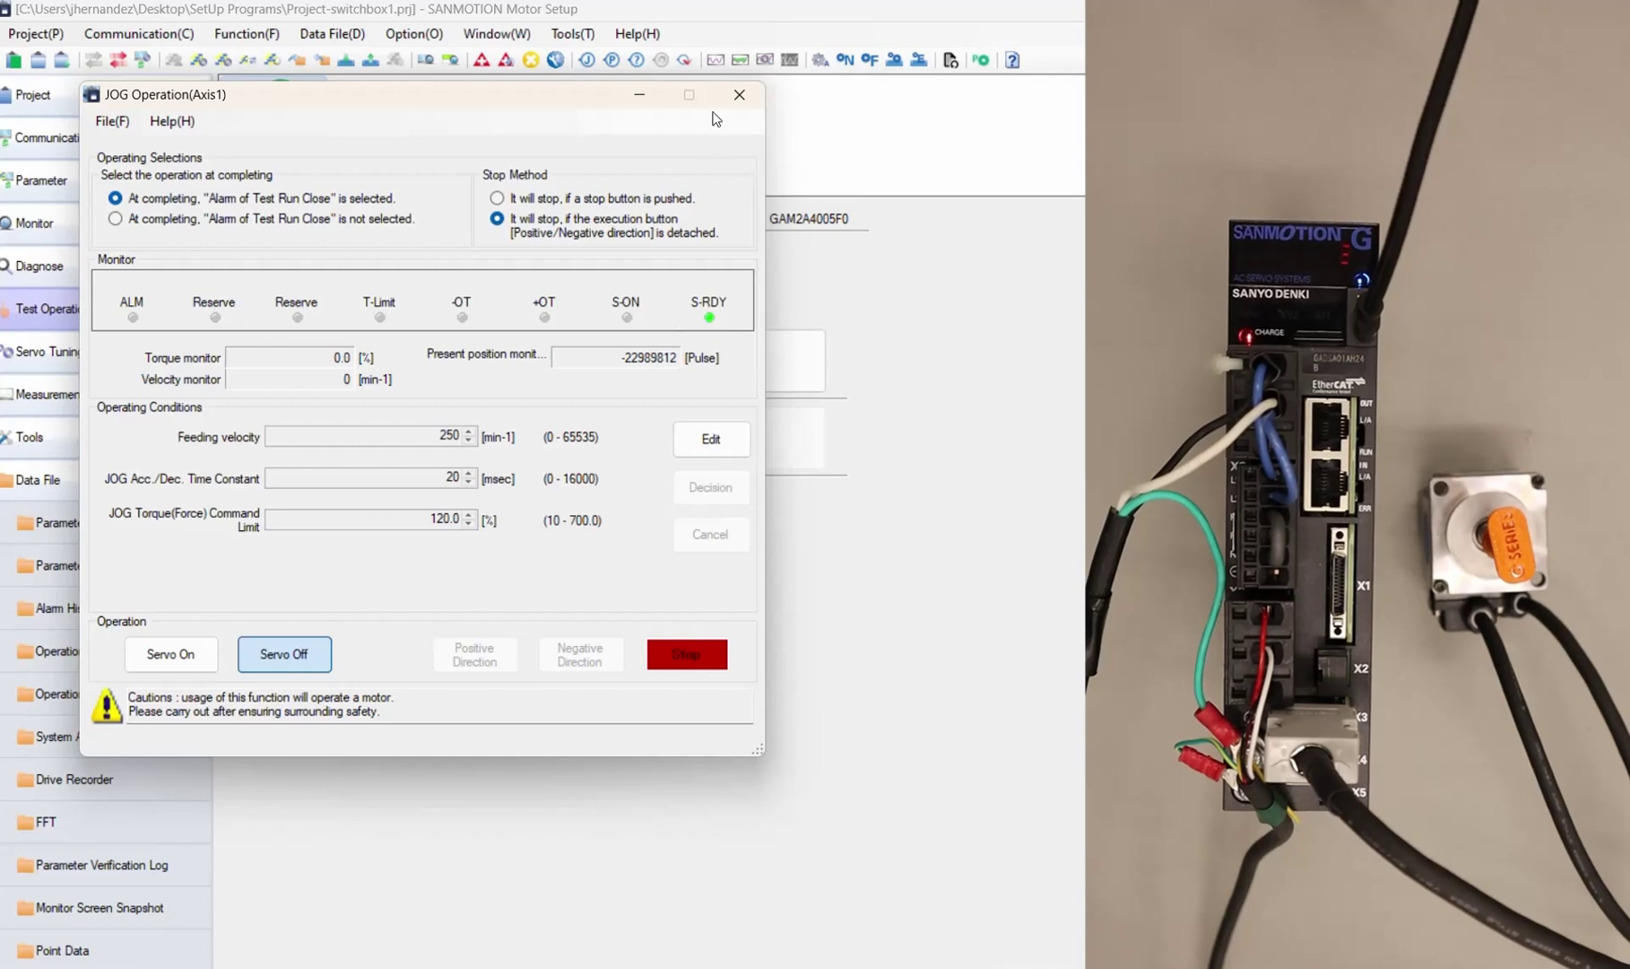
left_click(739, 96)
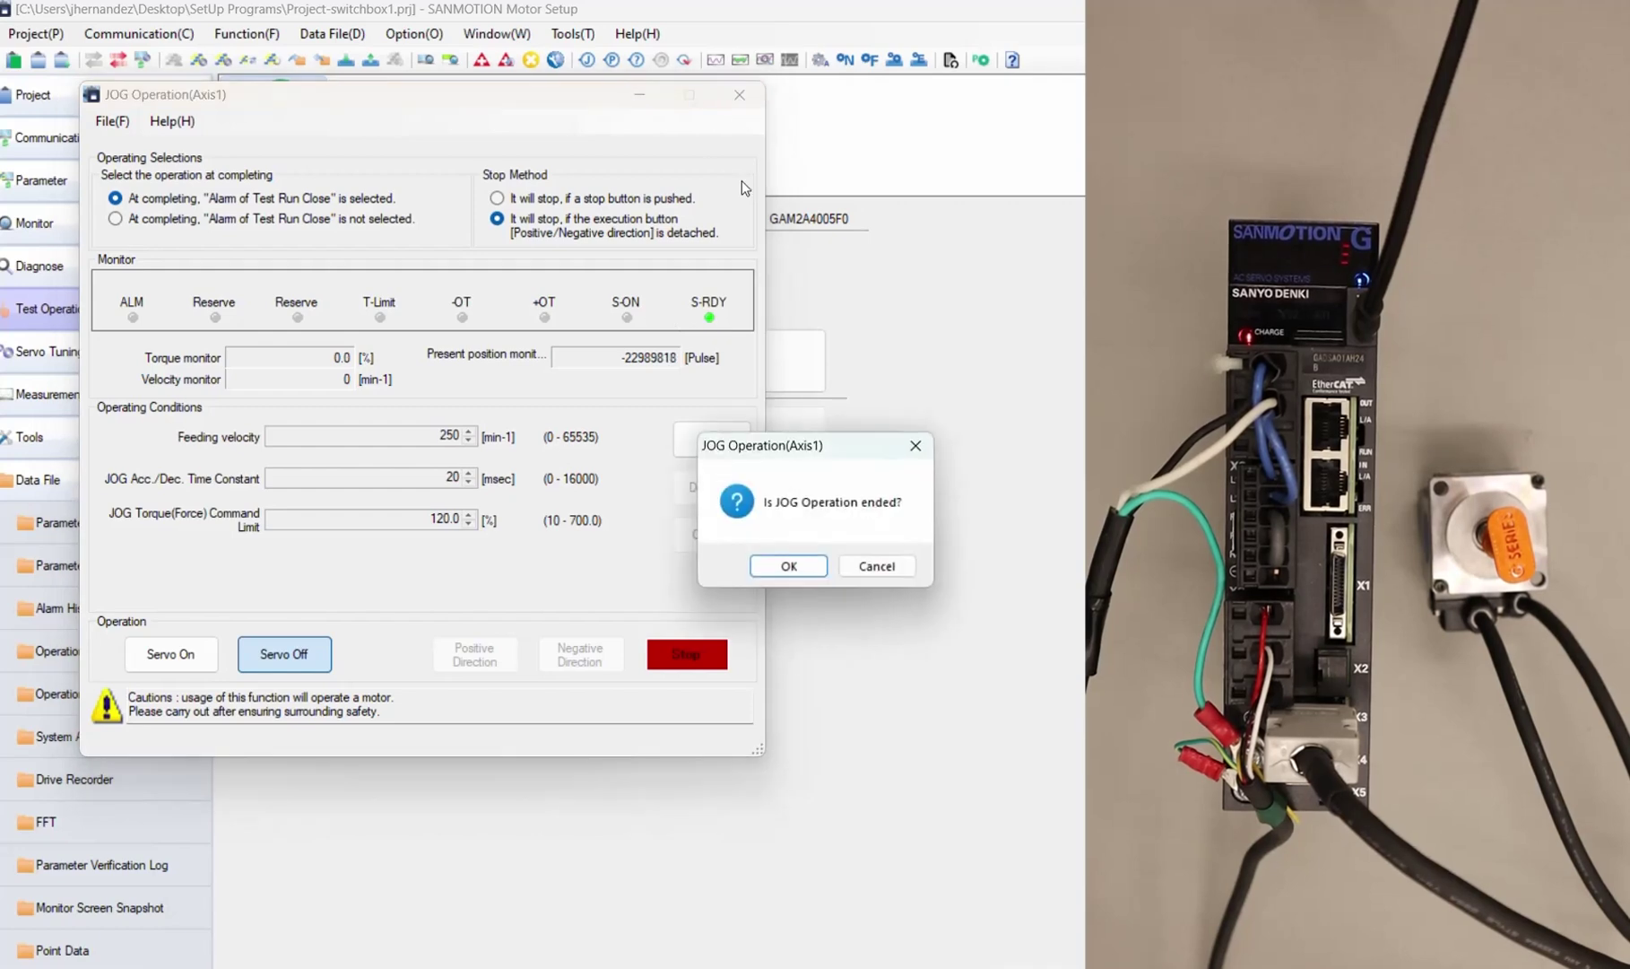
End JOG and show the diagnosis of the present DF Test Run Close alarm from Alarm History
left_click(789, 566)
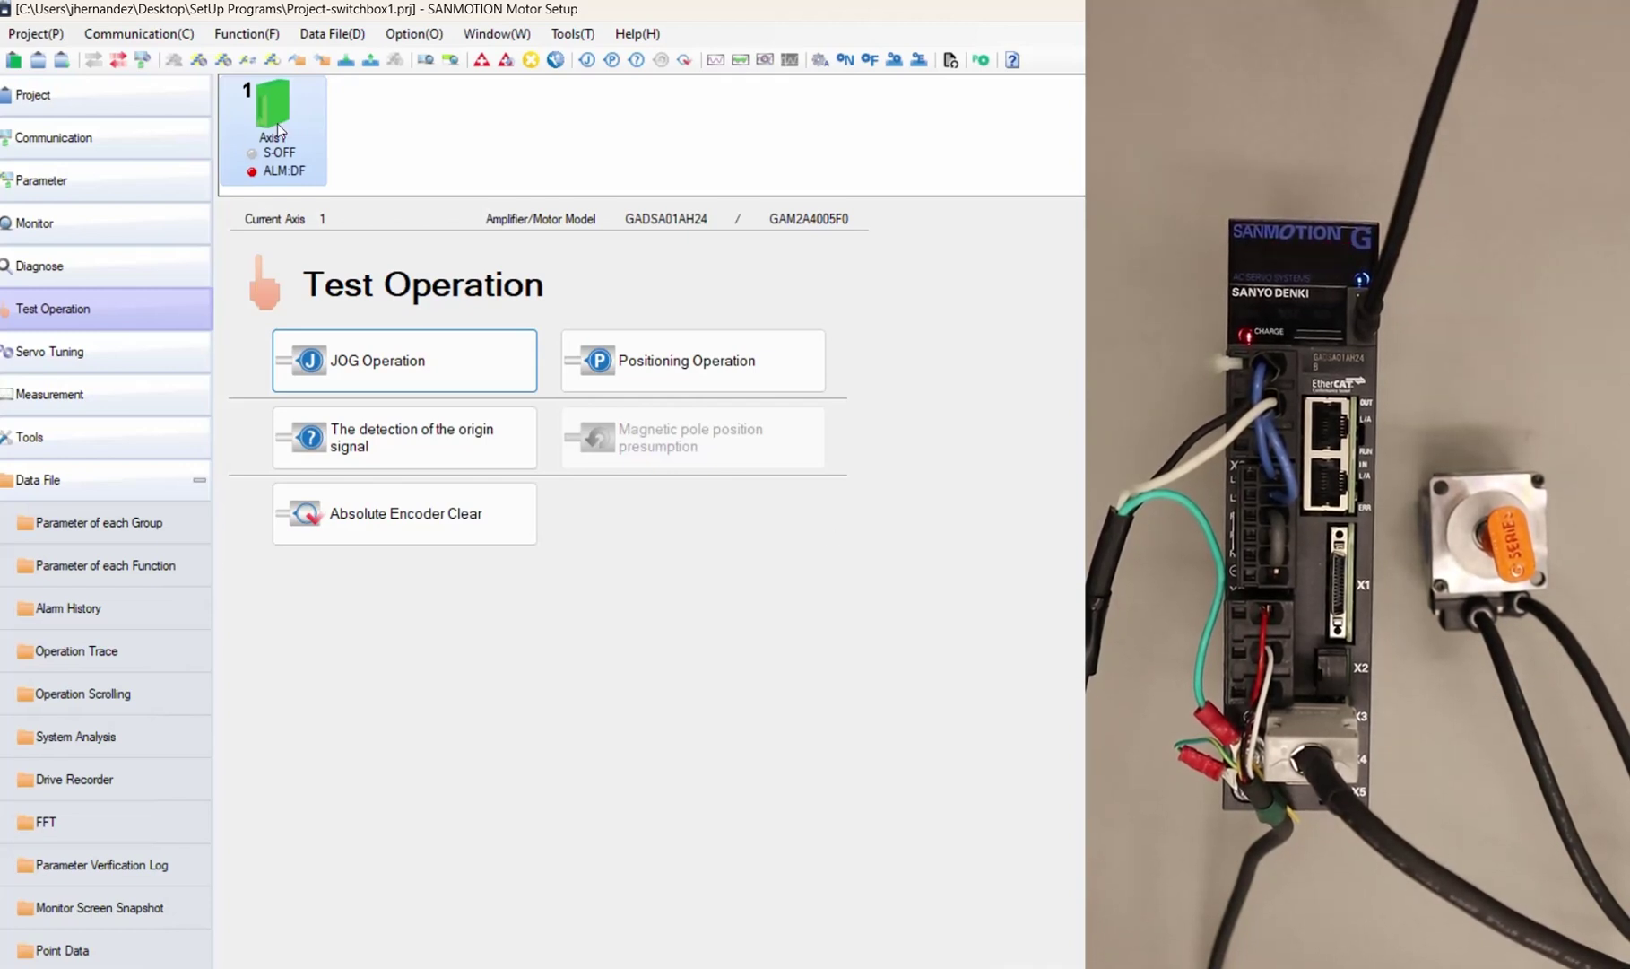
left_click(100, 257)
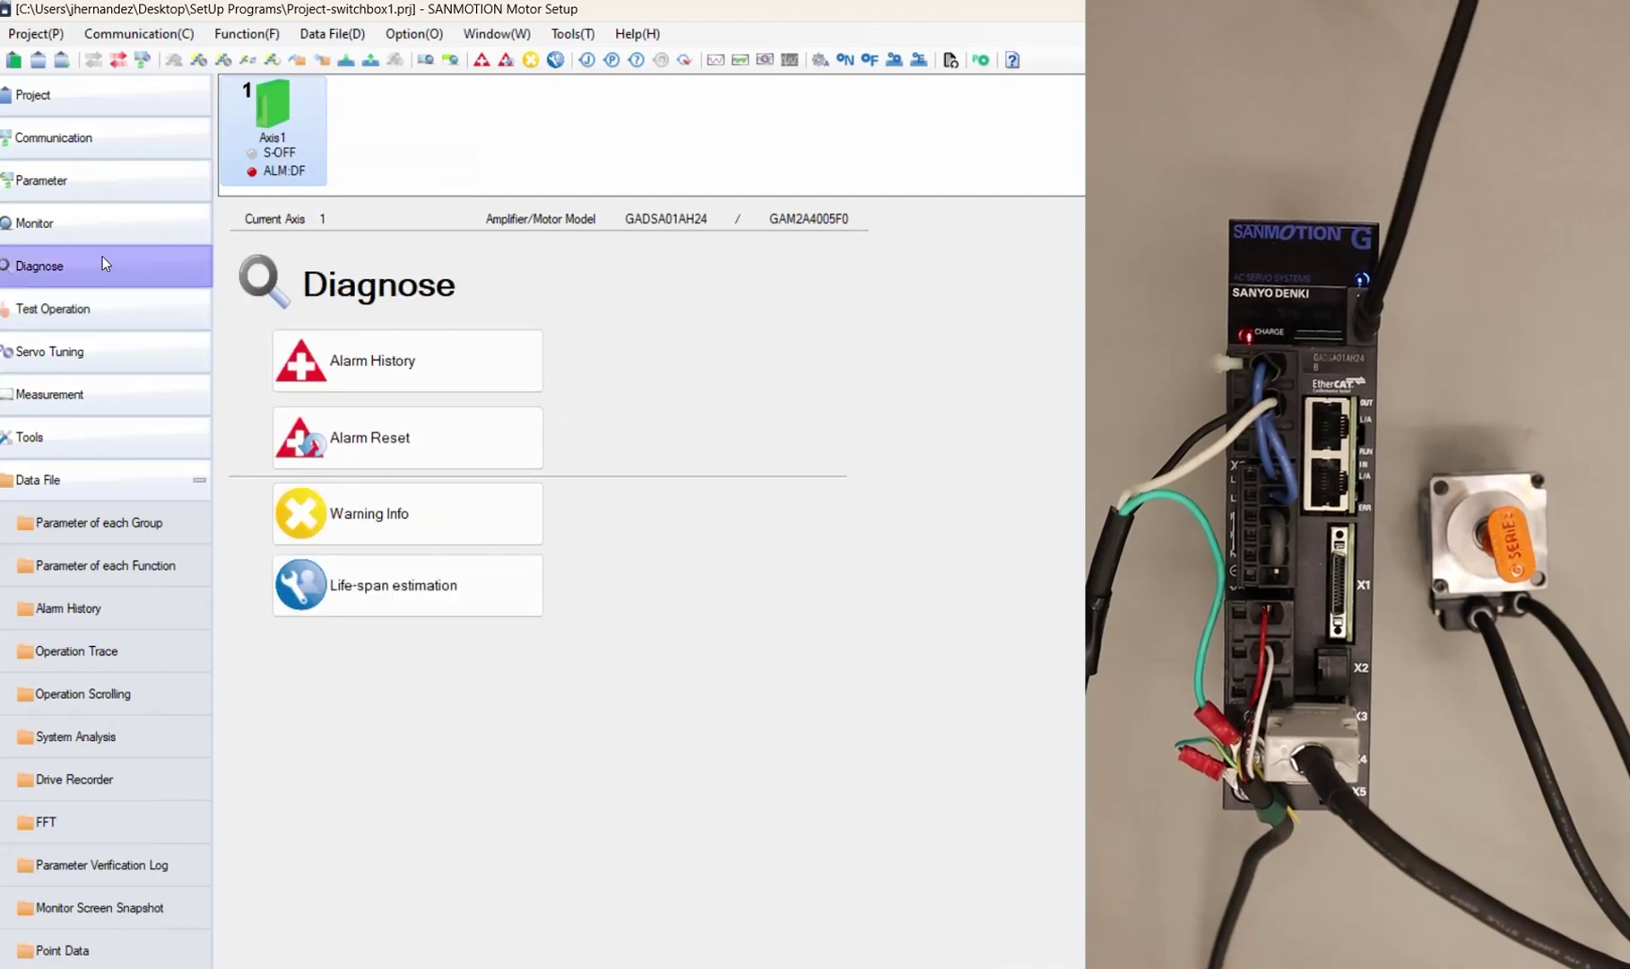
left_click(421, 358)
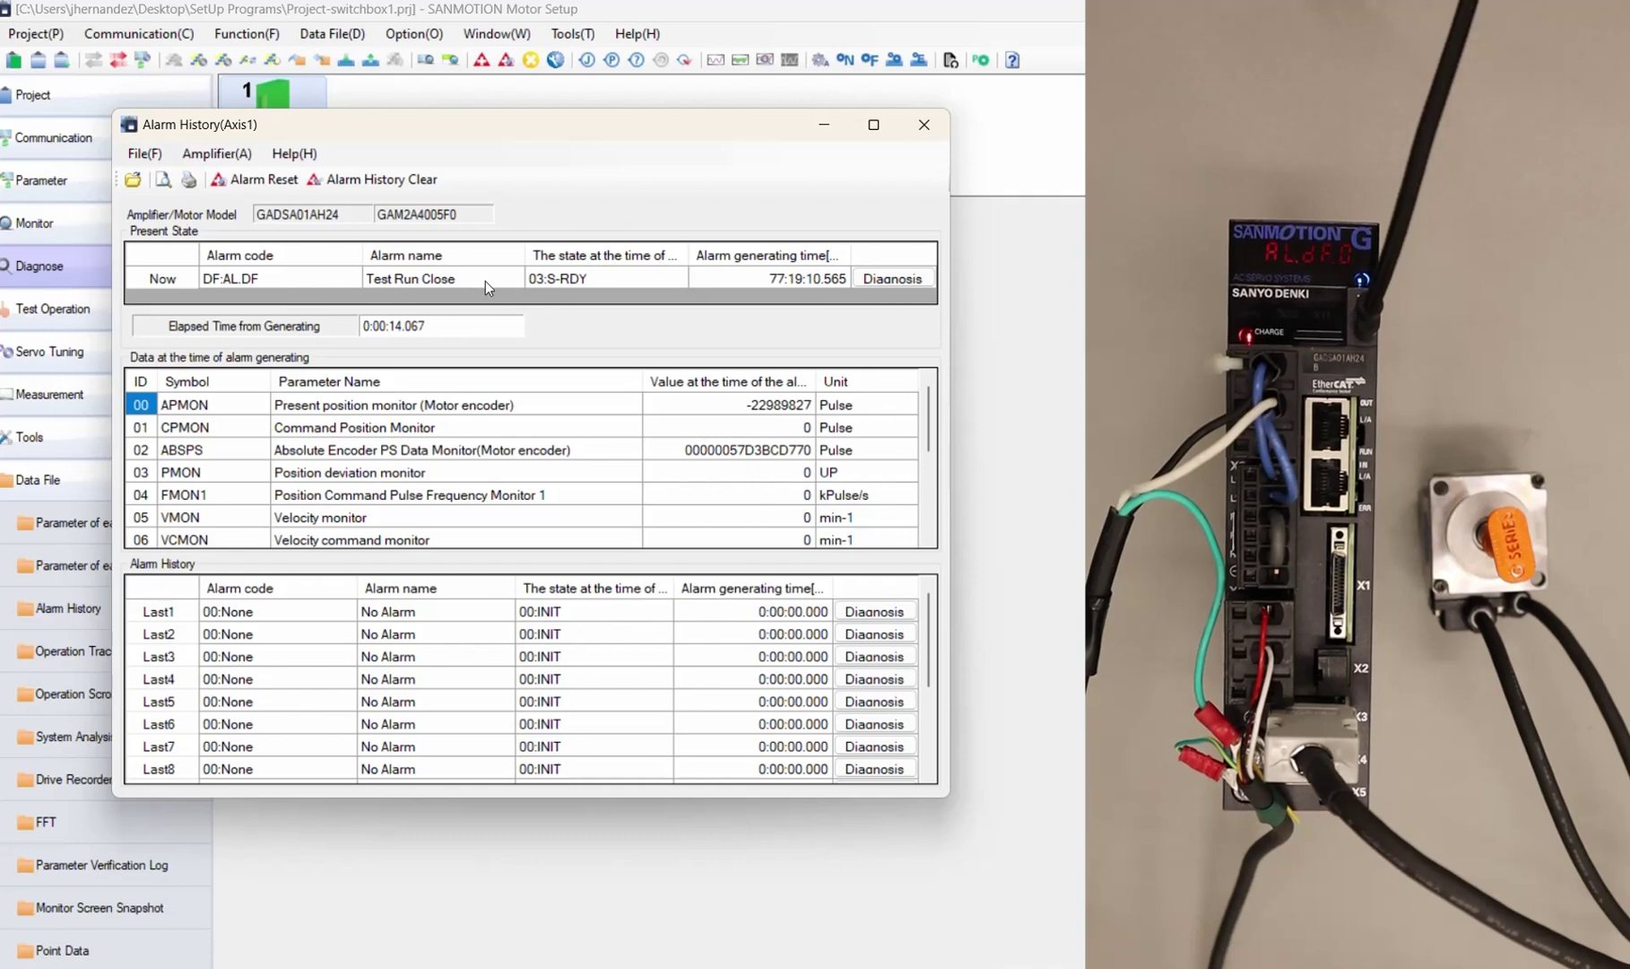
left_click(894, 279)
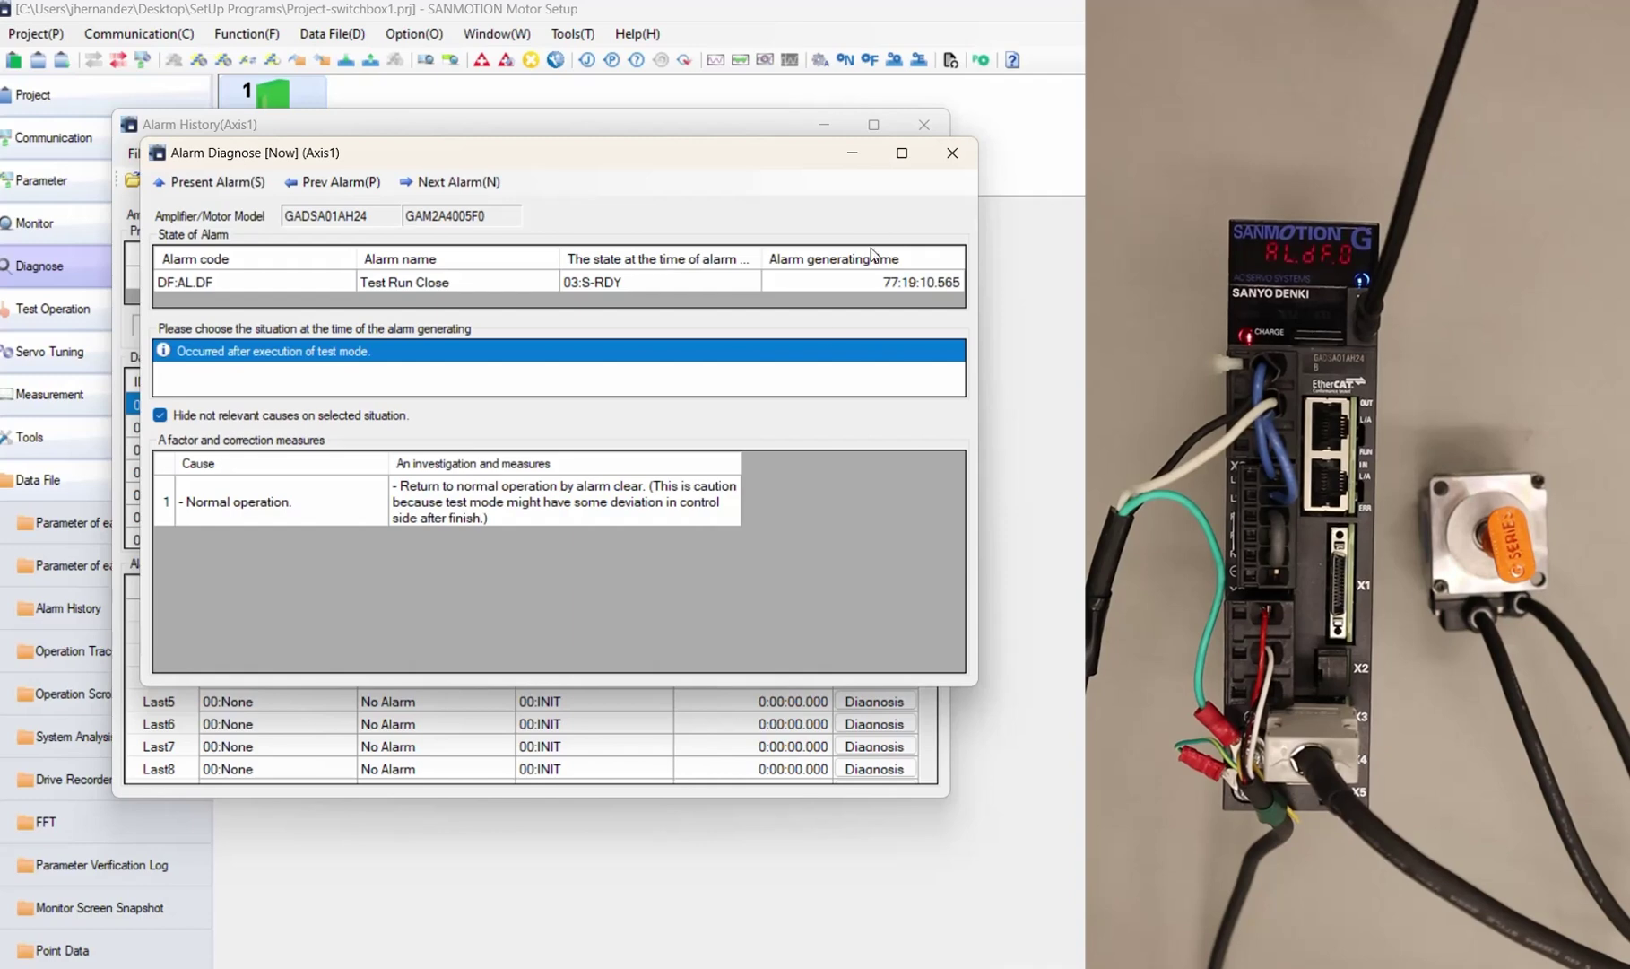
Reset the DF Test Run Close alarm, confirm both prompts, and close the alarm windows
left_click(954, 154)
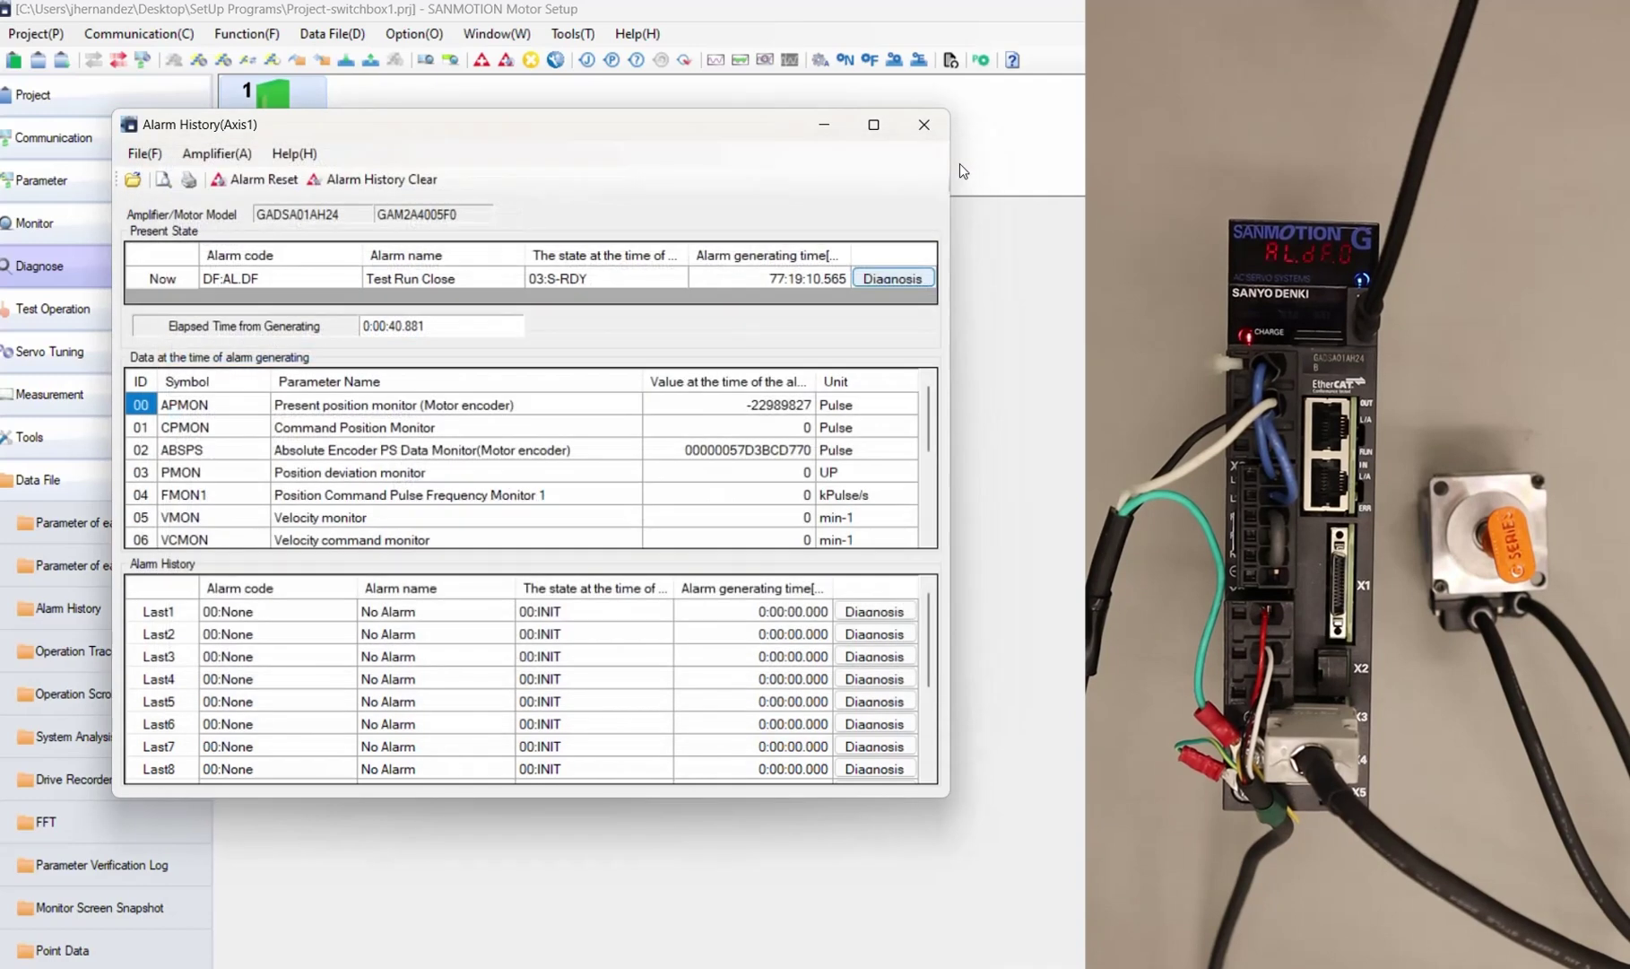
left_click(268, 183)
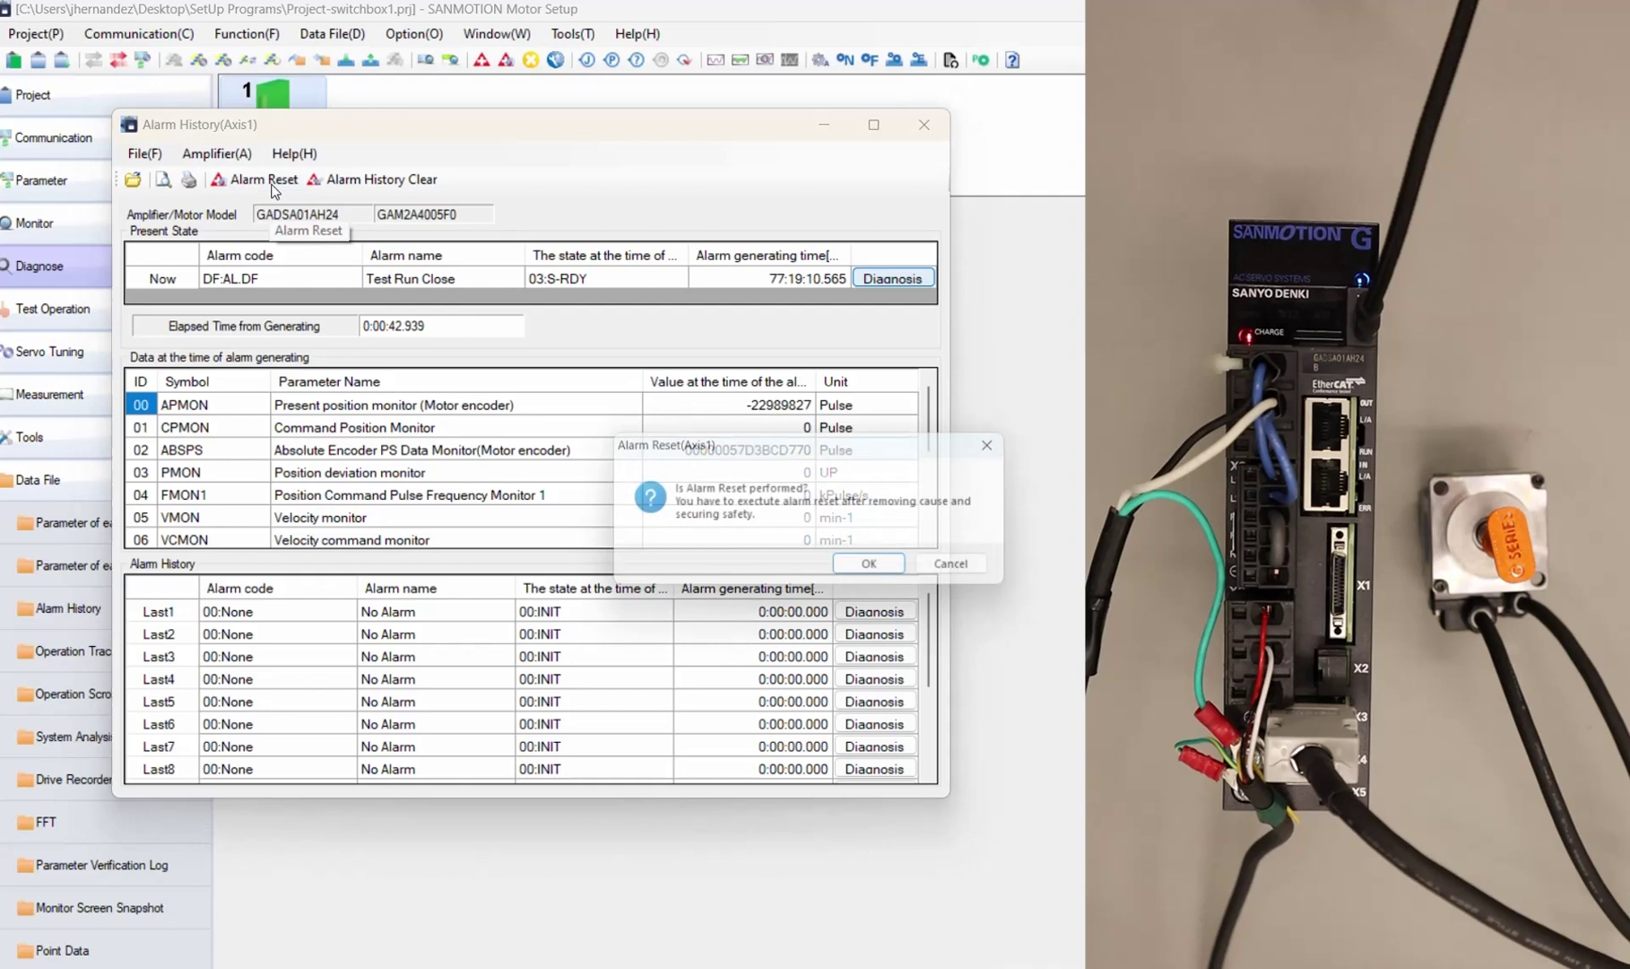
left_click(881, 570)
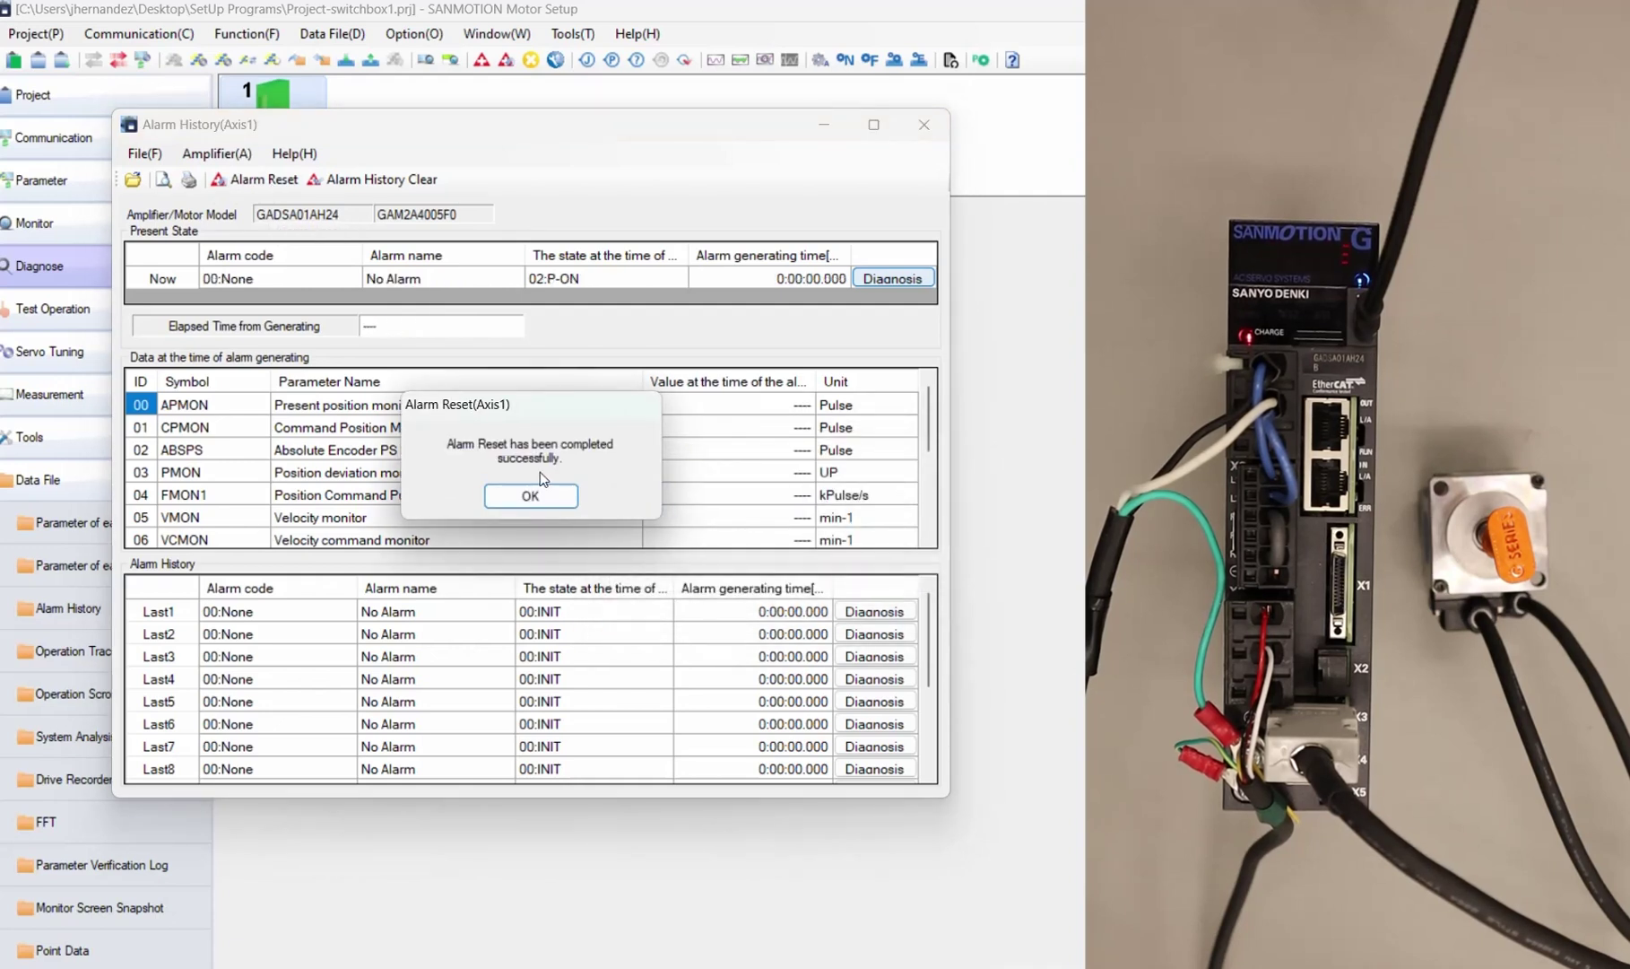
left_click(544, 502)
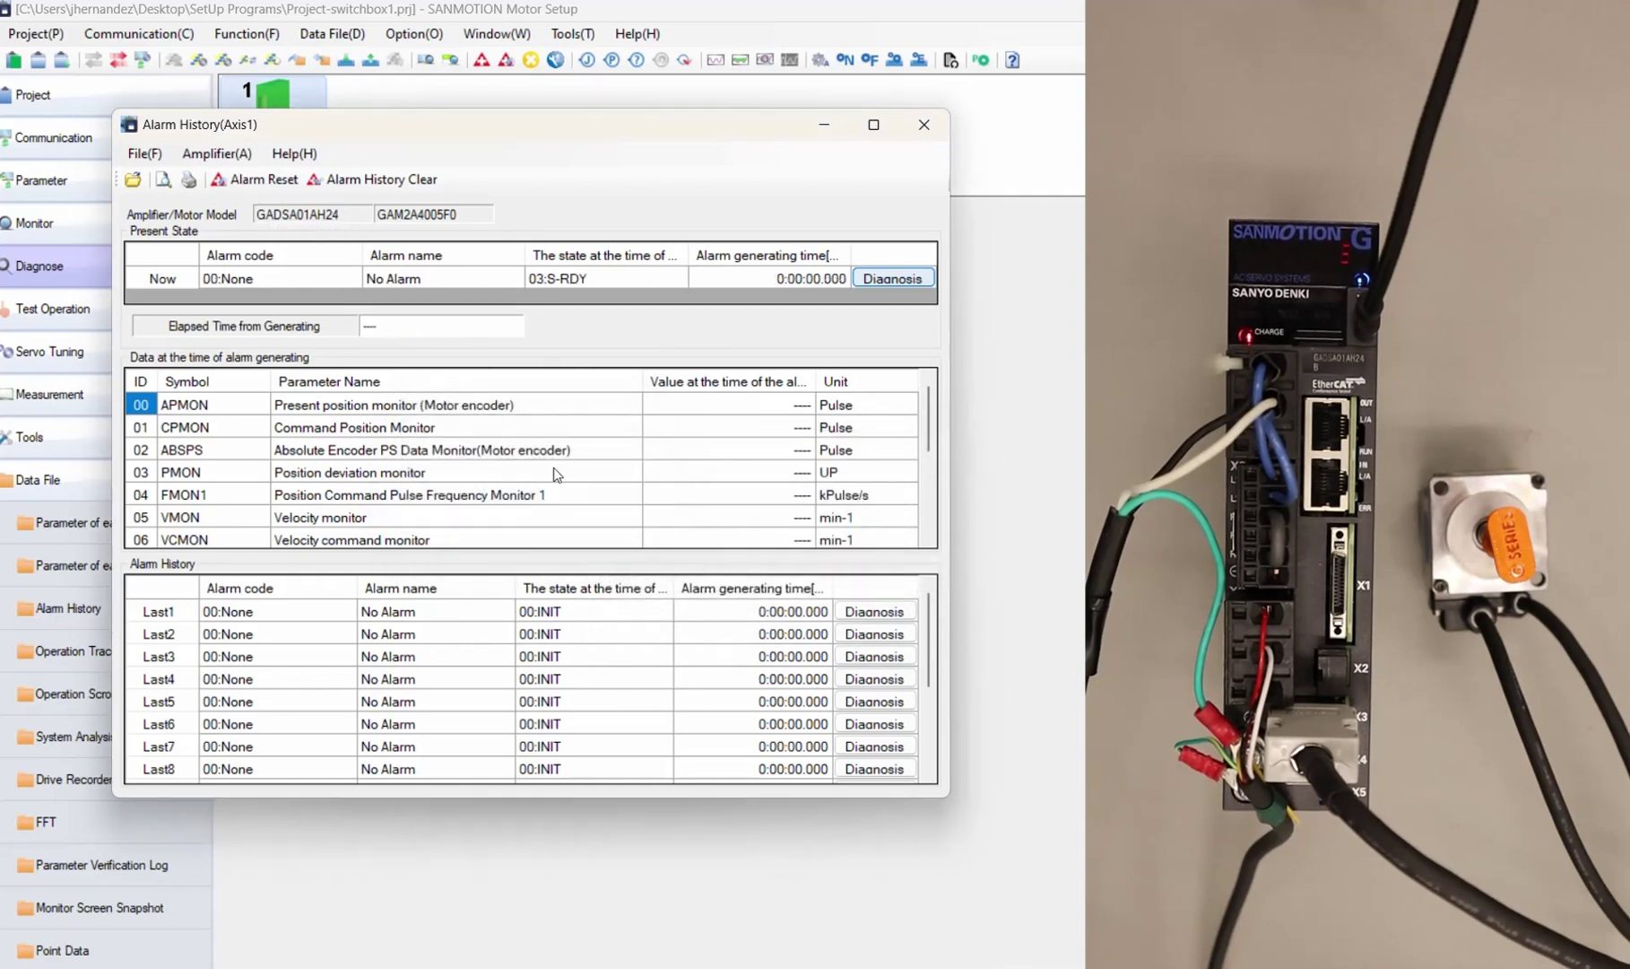
left_click(925, 127)
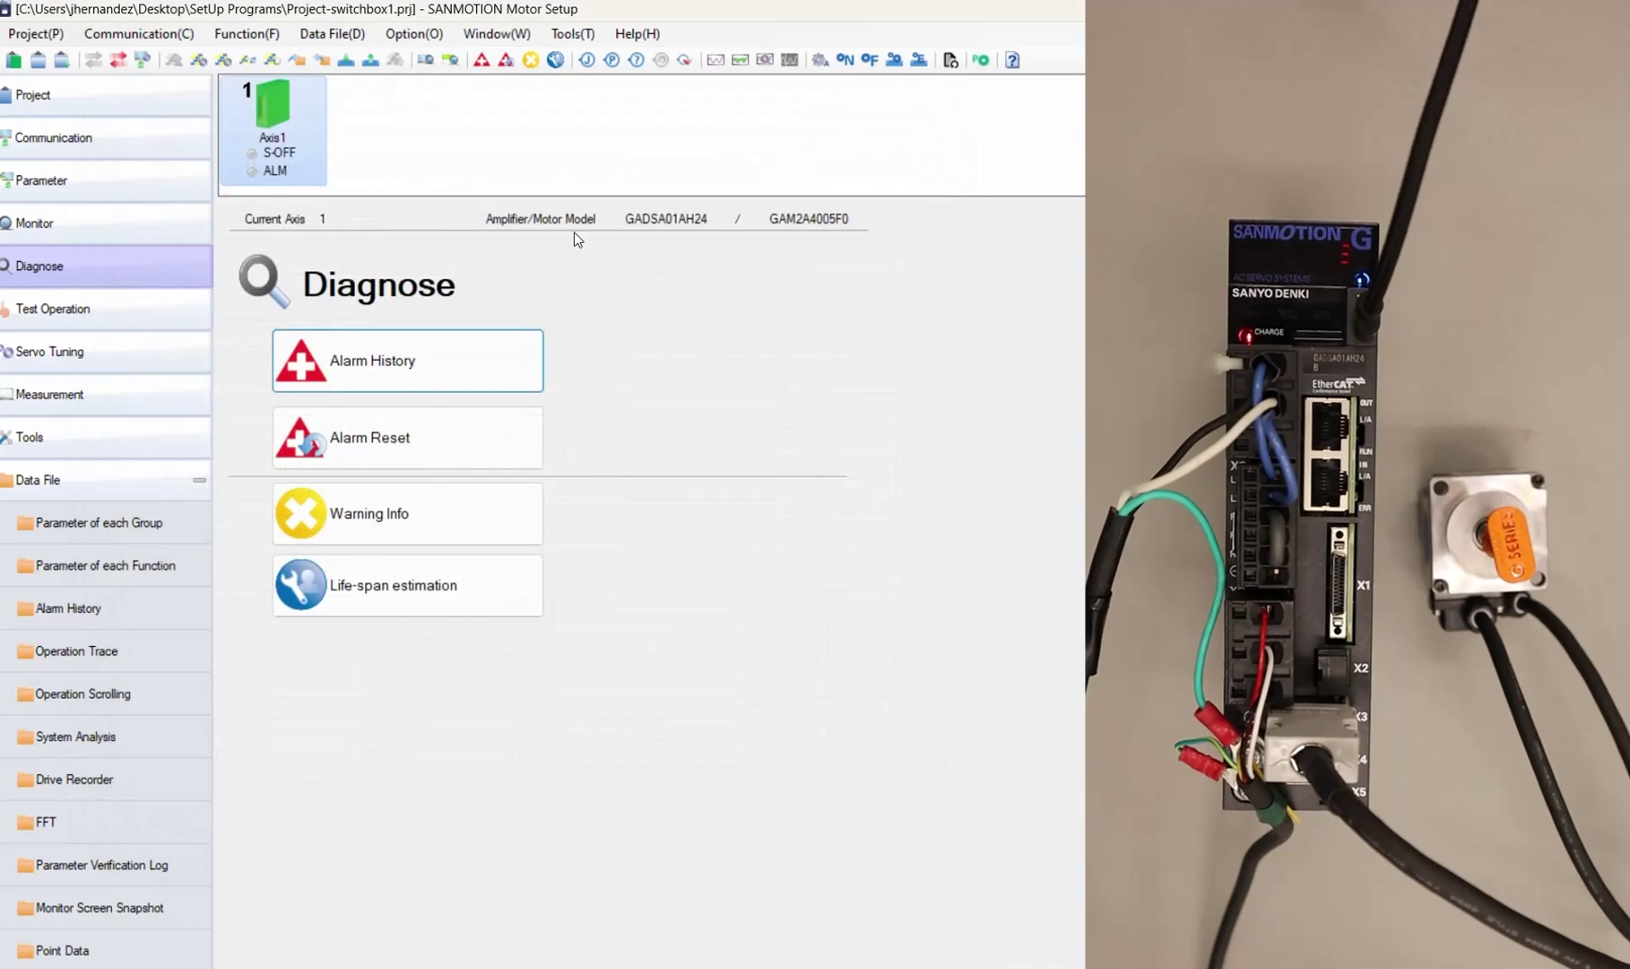